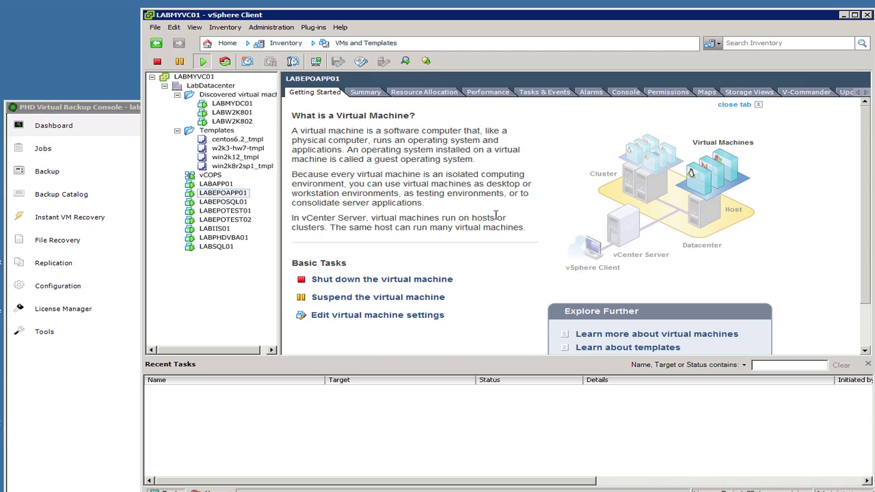
# View the Instant VM Recovery page in PHD Virtual Backup Console and compare it with the virtual machine inventory in vSphere Client
pyautogui.click(89, 111)
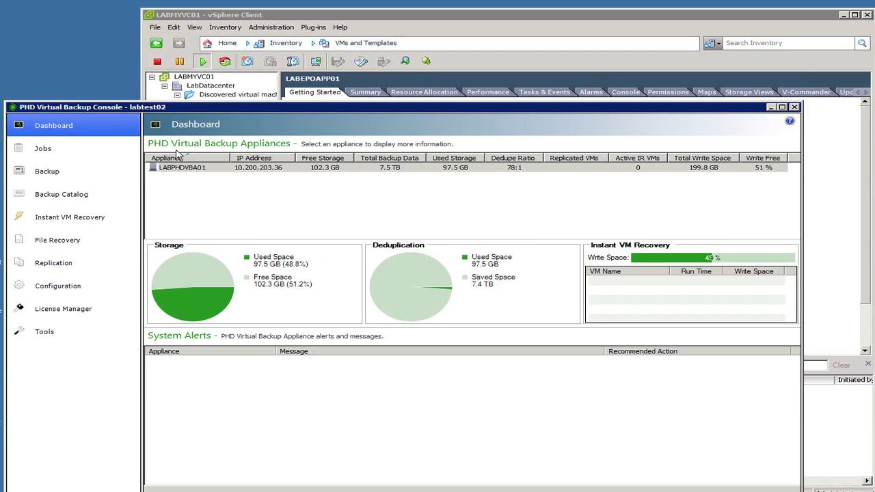
pyautogui.click(75, 224)
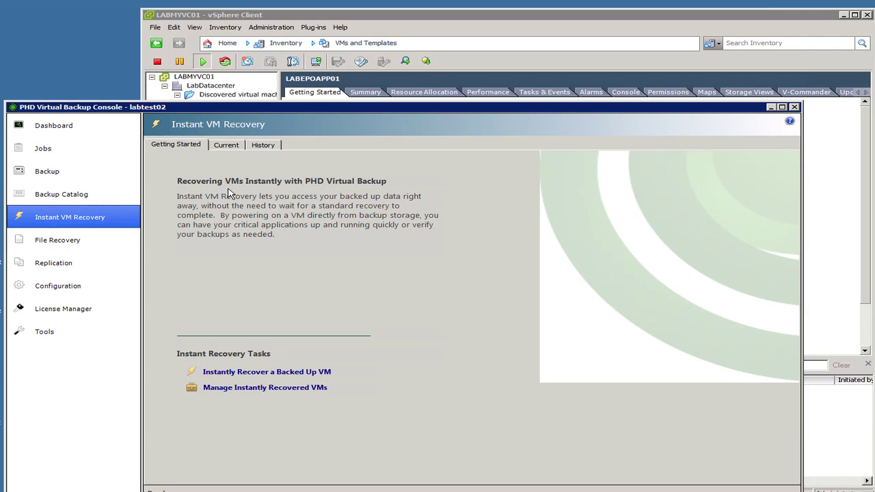
pyautogui.click(450, 97)
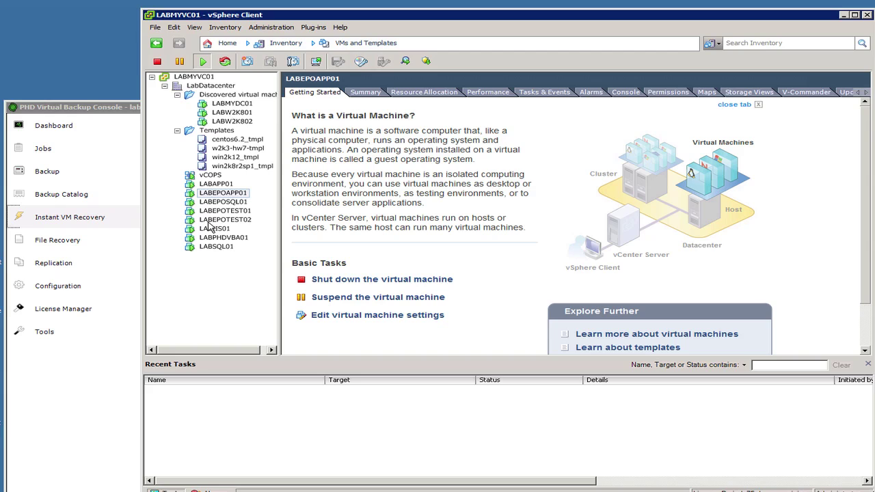
pyautogui.click(108, 113)
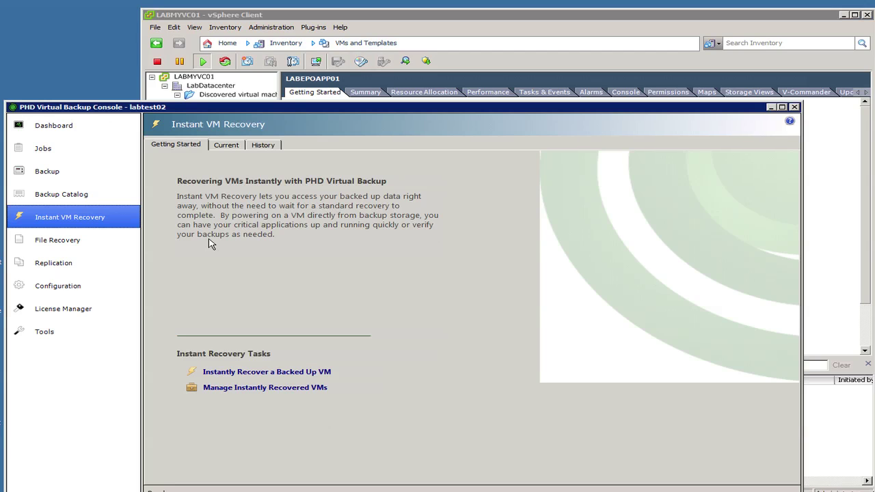
# Review the LABPHDVBA01 appliance's Instant VM Recovery write space settings and its backup storage configuration
pyautogui.click(79, 286)
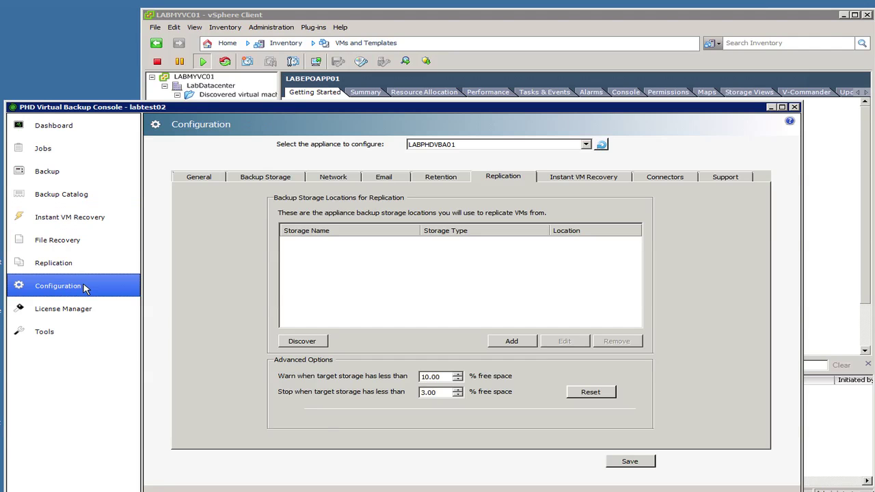
pyautogui.click(595, 177)
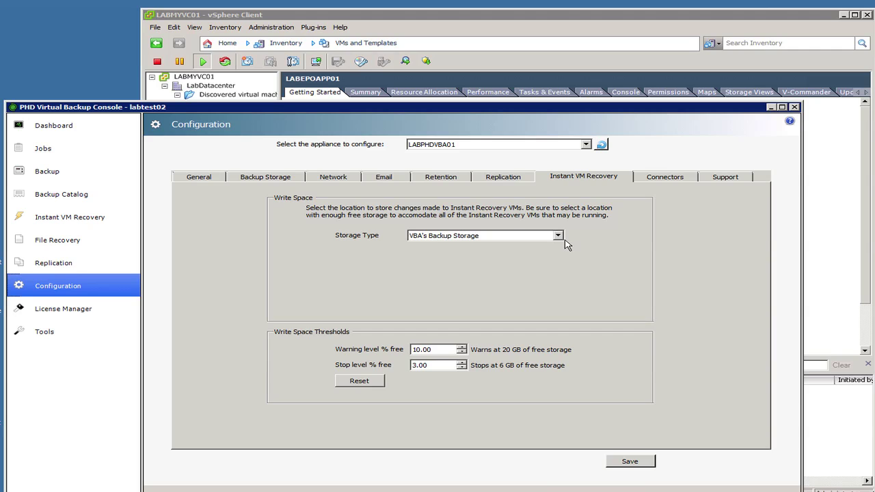
pyautogui.click(278, 181)
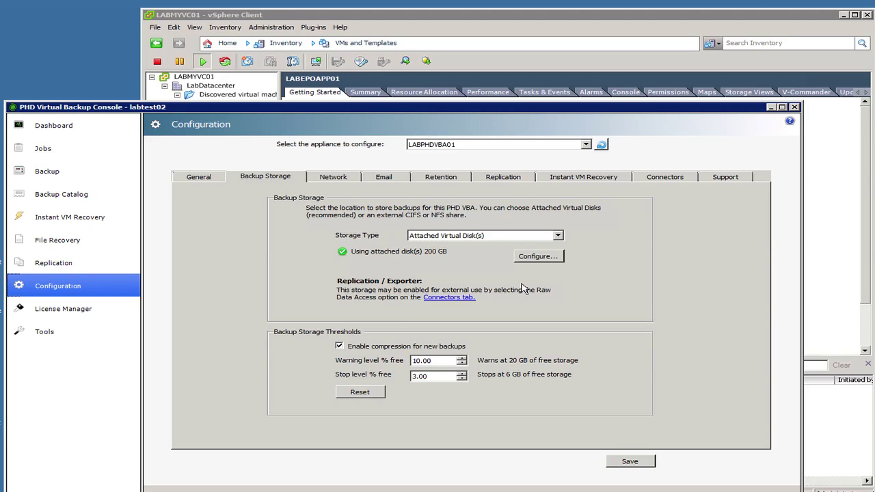
pyautogui.click(604, 180)
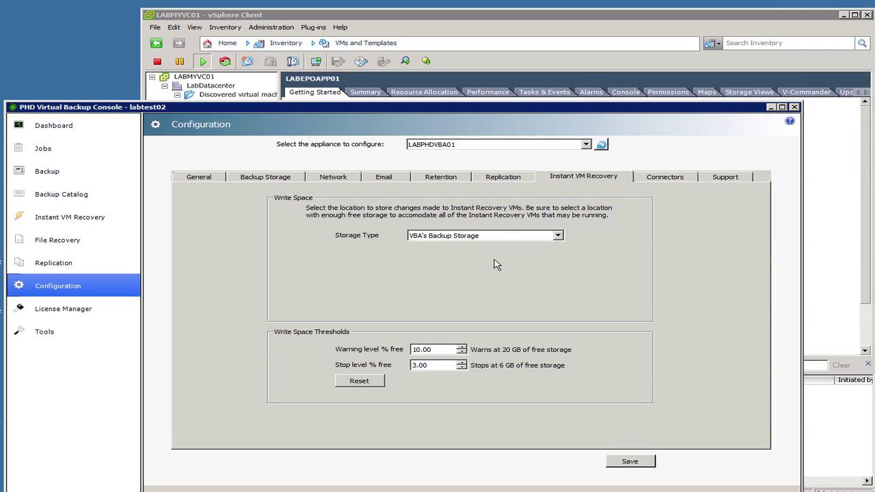
# Try Attached Virtual Disk(s) as the write space storage type, inspect its disk configuration, and switch back to VBA's Backup Storage
pyautogui.click(557, 236)
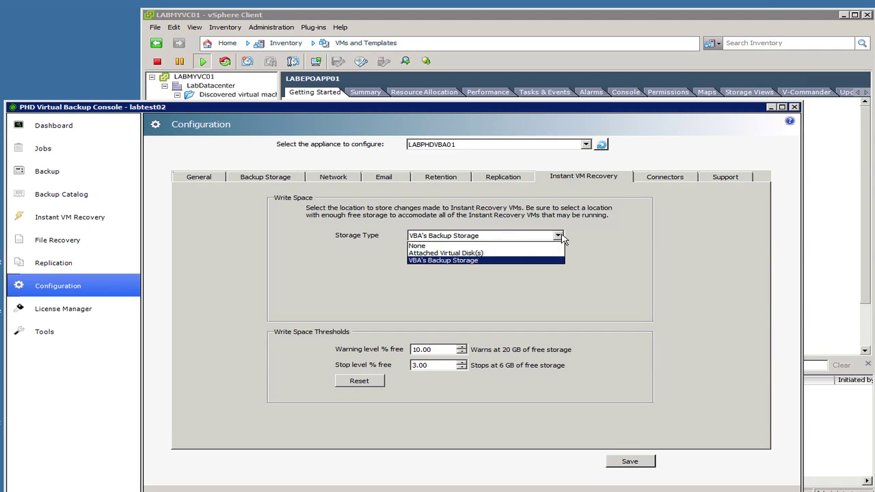
pyautogui.click(484, 255)
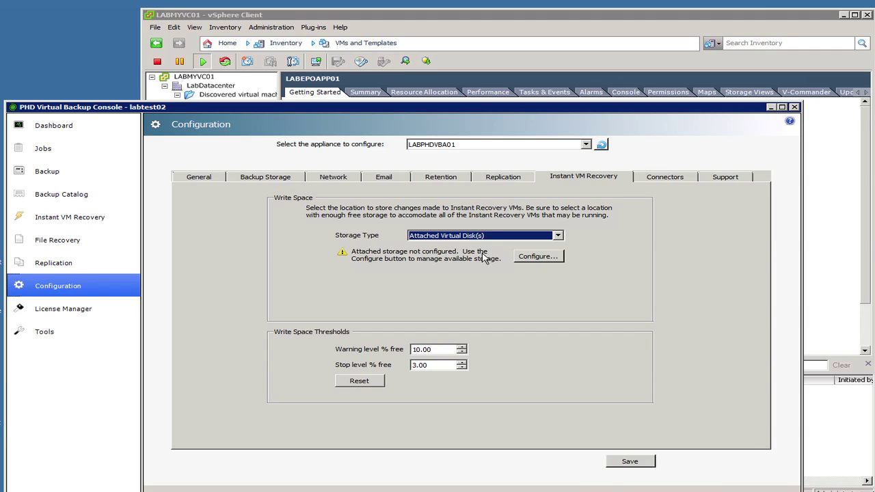
pyautogui.click(554, 258)
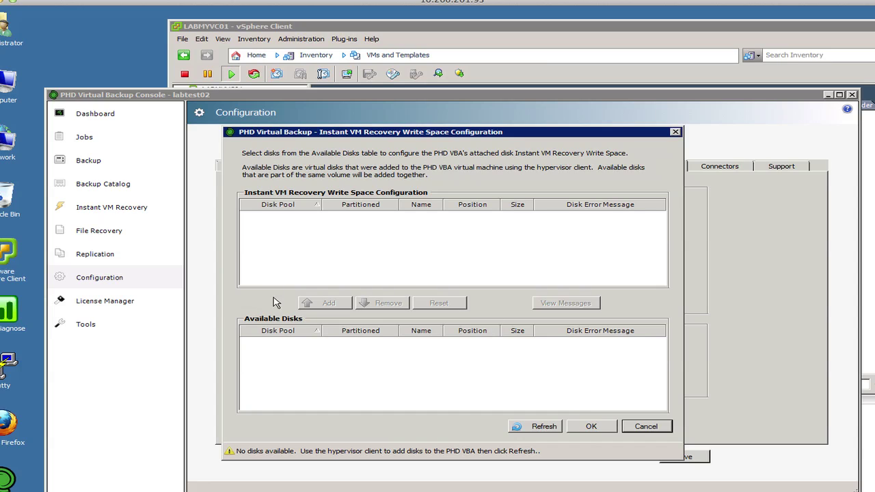
pyautogui.click(644, 429)
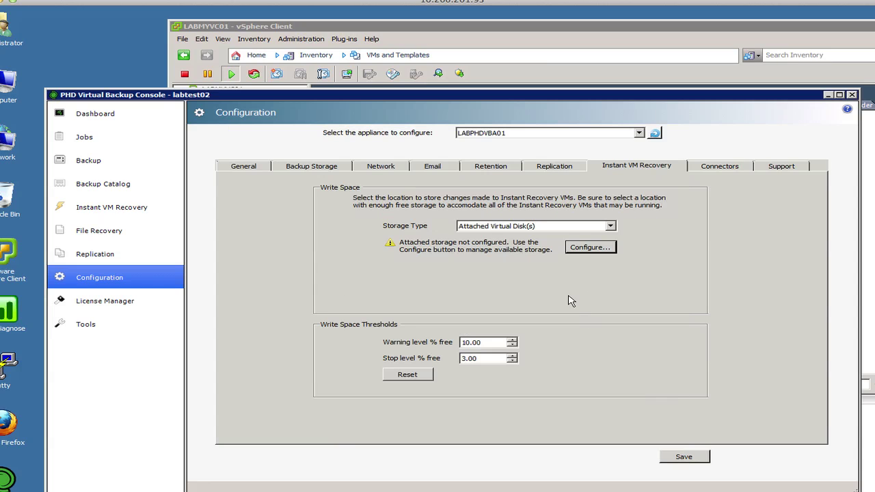
pyautogui.click(611, 227)
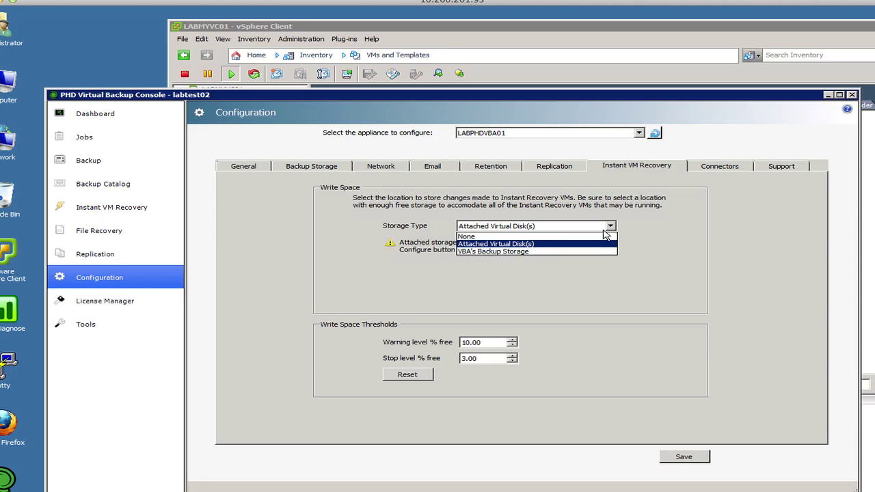
pyautogui.click(481, 251)
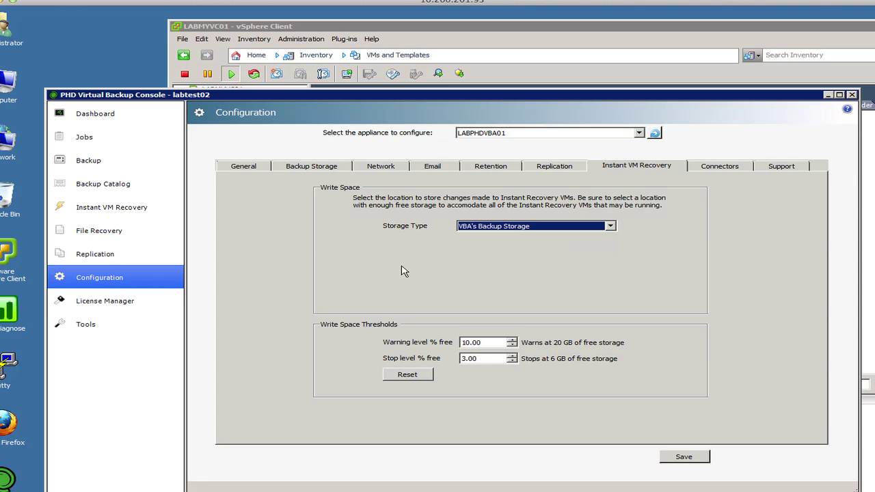
# Leave the configuration without saving and start an instant recovery job on the LABPHDVBA01 appliance
pyautogui.click(124, 211)
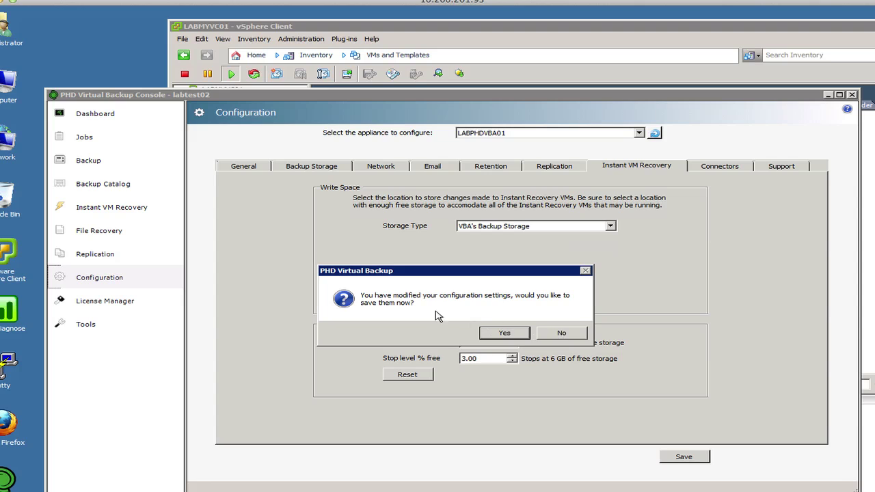
pyautogui.click(570, 335)
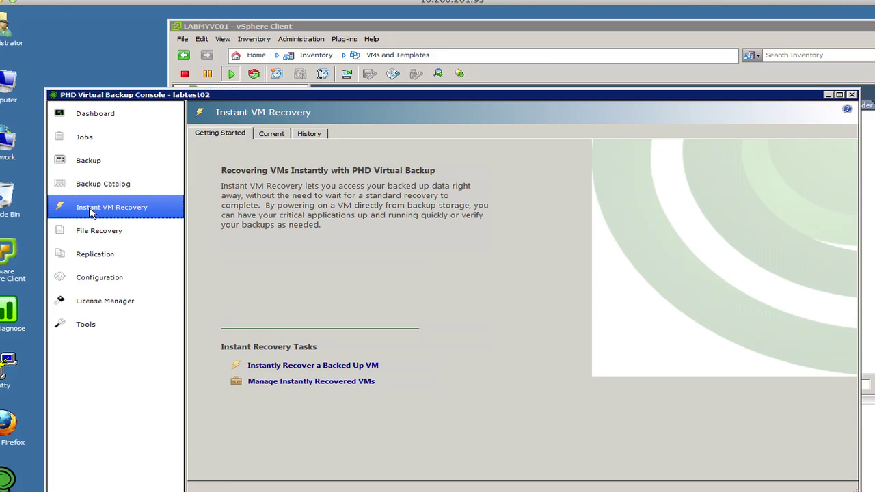
pyautogui.click(307, 384)
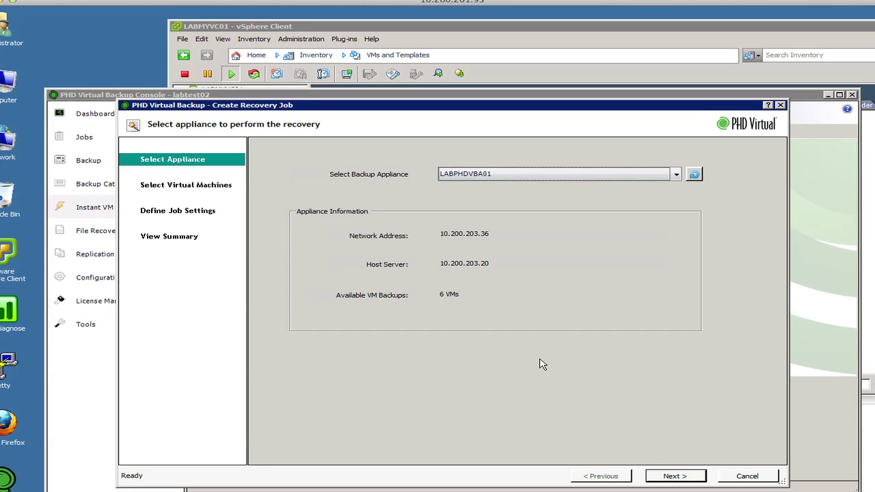
pyautogui.click(692, 478)
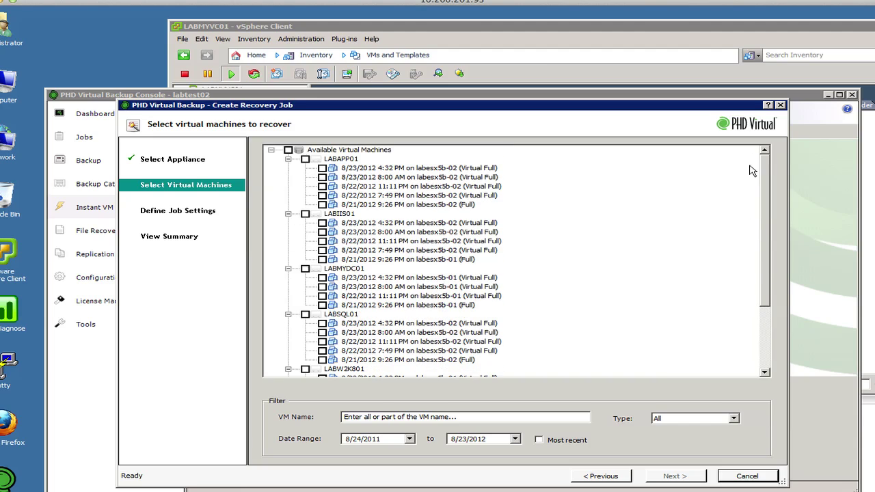
# Choose the 8/23/2012 4:32 PM backup of LABAPP01 for recovery and proceed to the job settings
pyautogui.moveTo(766, 273); pyautogui.dragTo(752, 171)
pyautogui.click(322, 171)
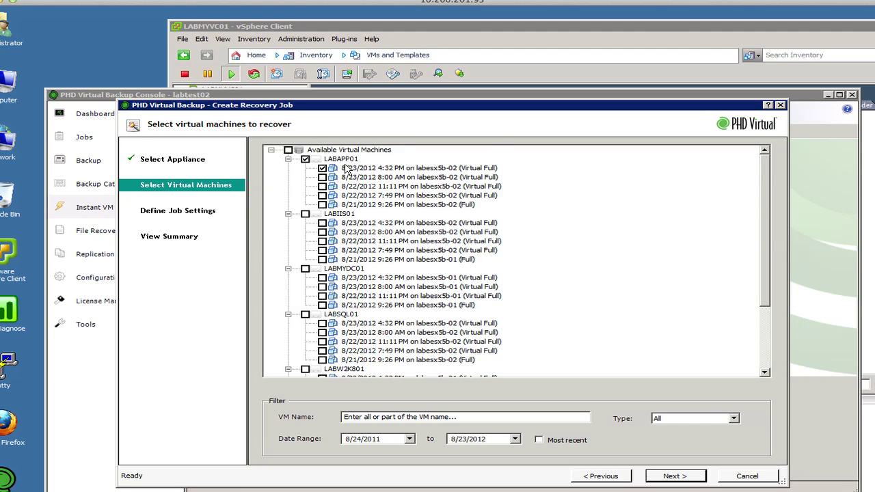
pyautogui.scroll(-3, 347, 168)
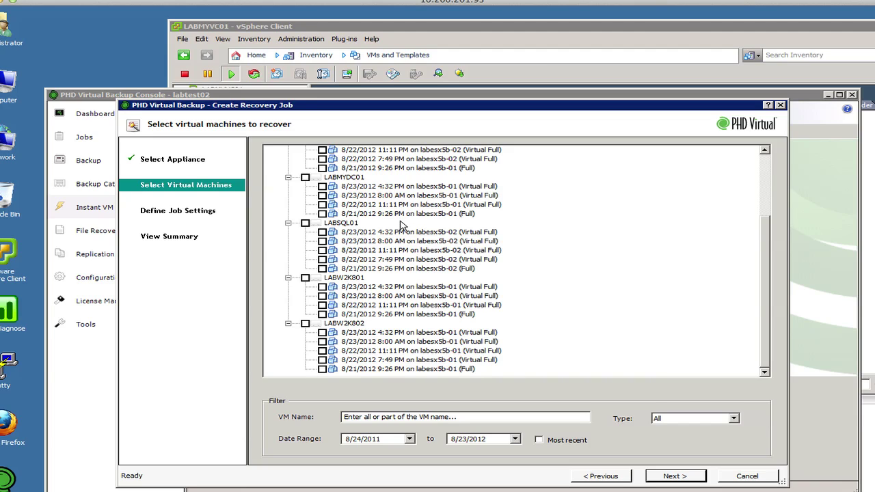
pyautogui.scroll(3, 402, 226)
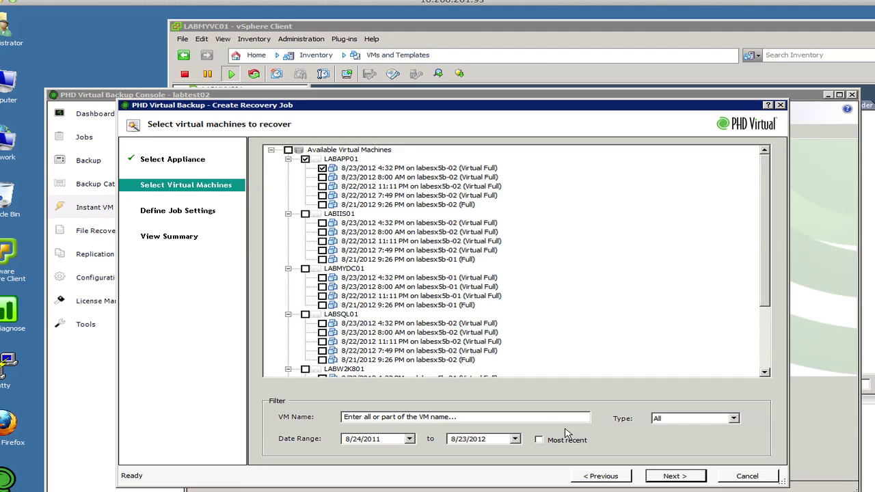
pyautogui.click(679, 477)
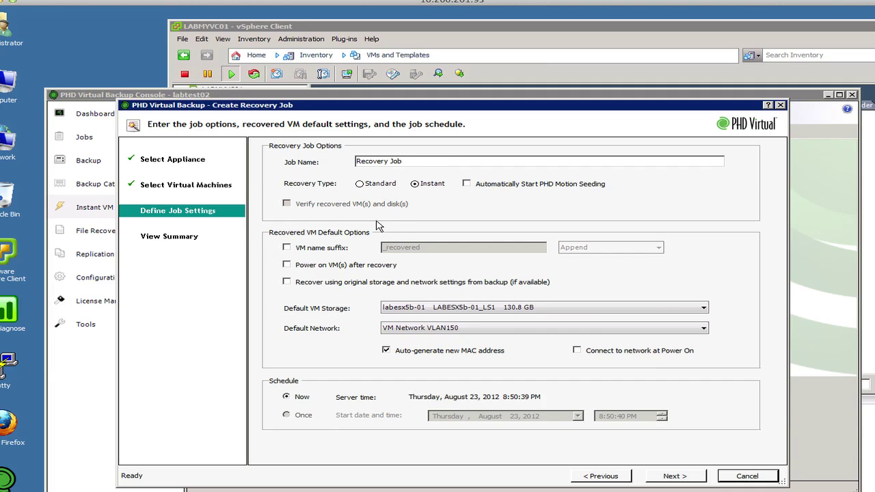
# Review the job name, the Standard and Instant recovery types, and the Automatically Start PHD Motion Seeding option, leaving Instant selected
pyautogui.click(372, 162)
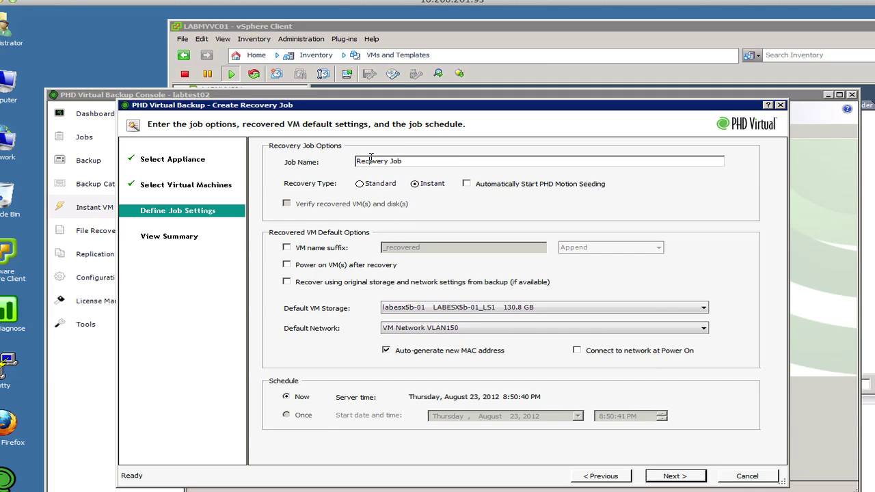
pyautogui.moveTo(408, 160); pyautogui.dragTo(346, 161)
pyautogui.click(413, 160)
pyautogui.click(362, 189)
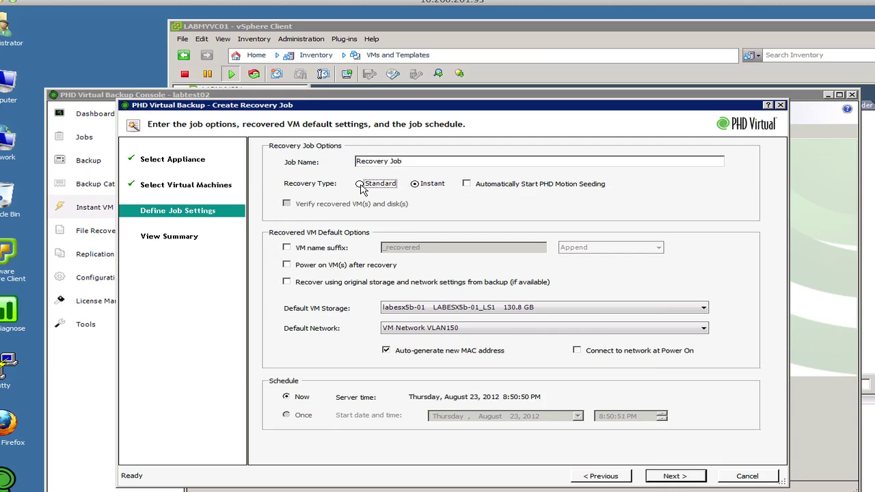
pyautogui.click(415, 185)
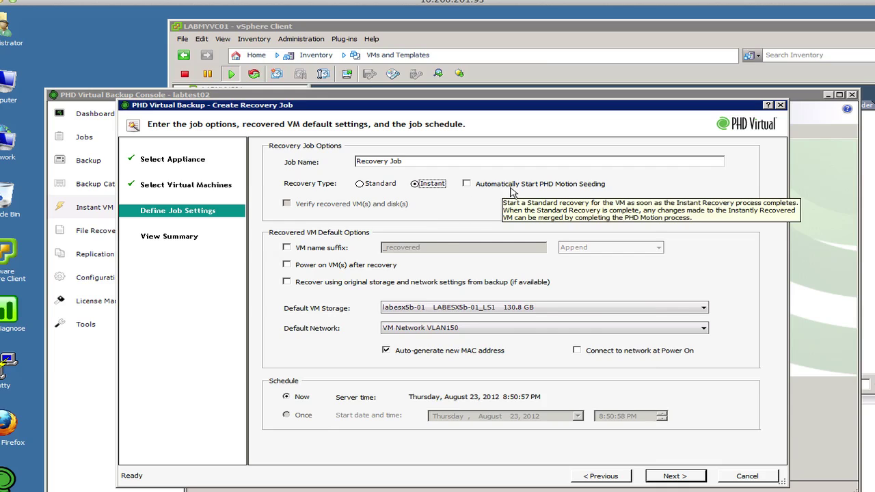
pyautogui.moveTo(524, 192)
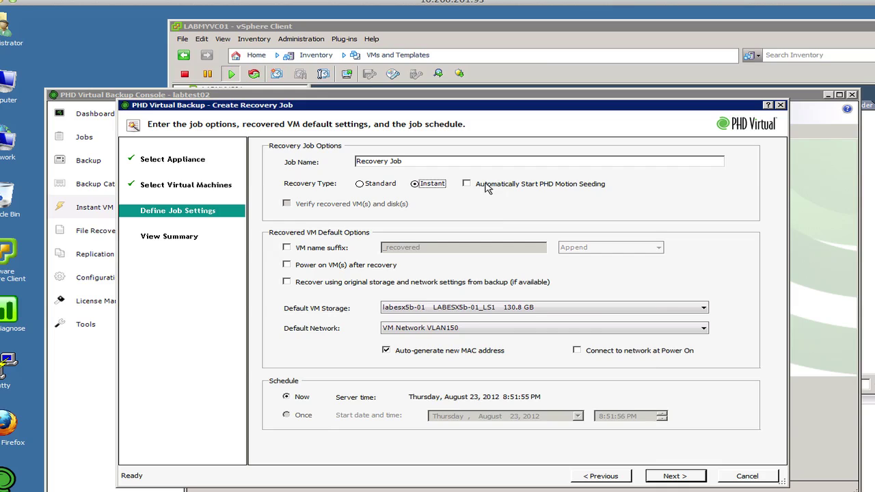
pyautogui.moveTo(484, 189)
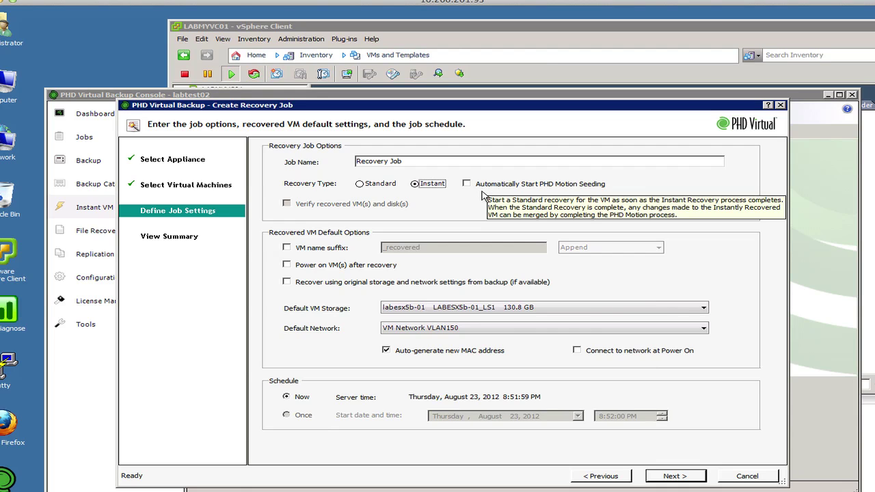
# Append the suffix _recovered to the recovered VM name and enable powering on the VM after recovery
pyautogui.click(287, 248)
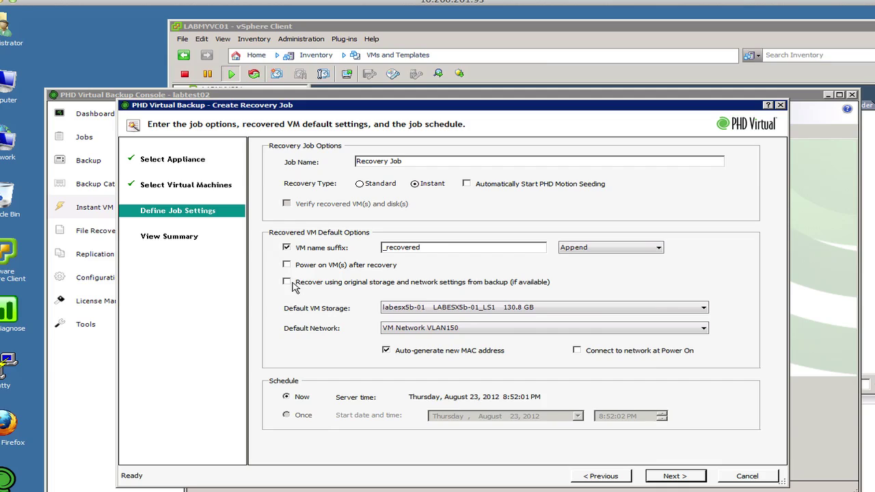
pyautogui.click(424, 248)
pyautogui.click(346, 267)
# Set the default network to VM Network VLAN35, keep labesx5b-01 LABESX5b-01_LS1 as default VM storage, and continue to the job summary
pyautogui.click(405, 329)
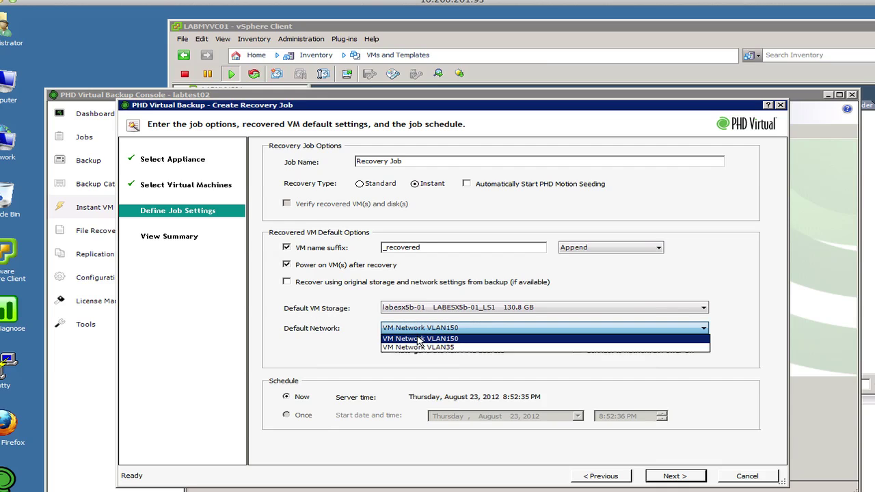
pyautogui.click(423, 348)
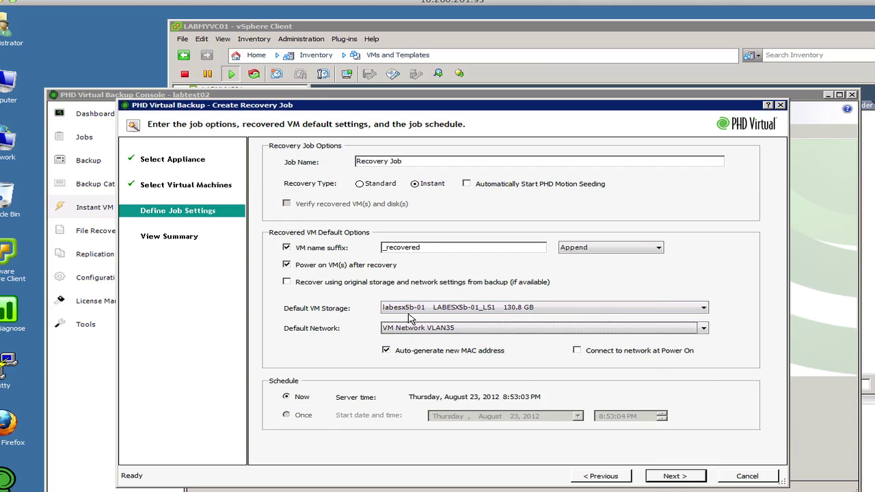
pyautogui.click(457, 312)
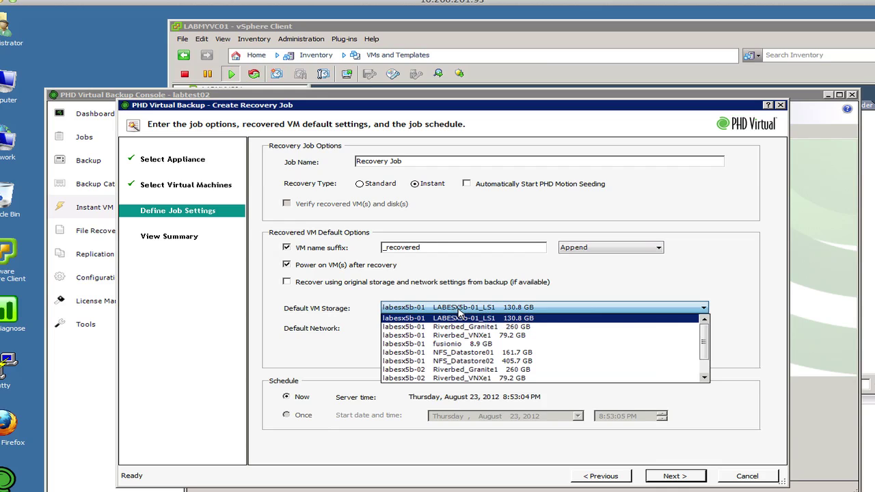
pyautogui.click(508, 318)
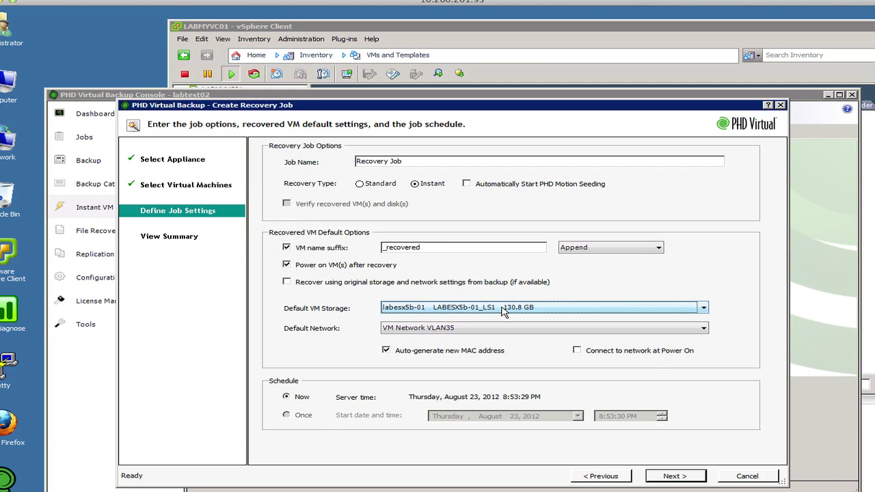
pyautogui.click(483, 308)
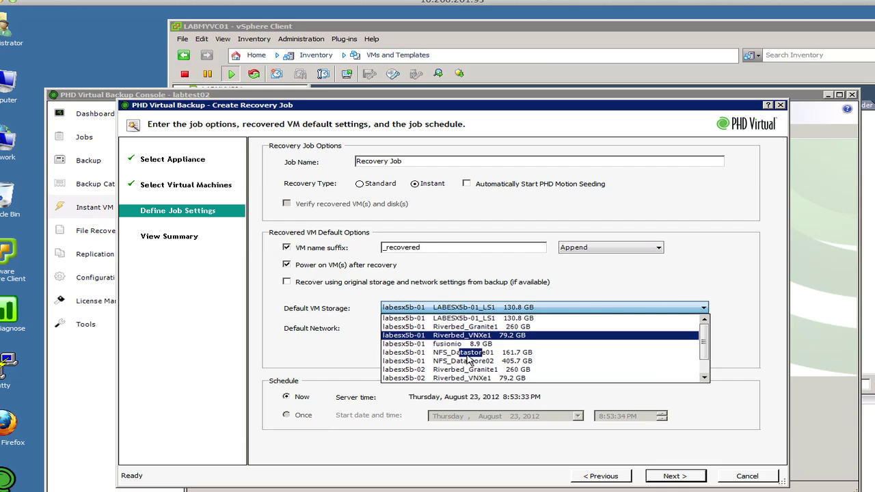
pyautogui.click(491, 309)
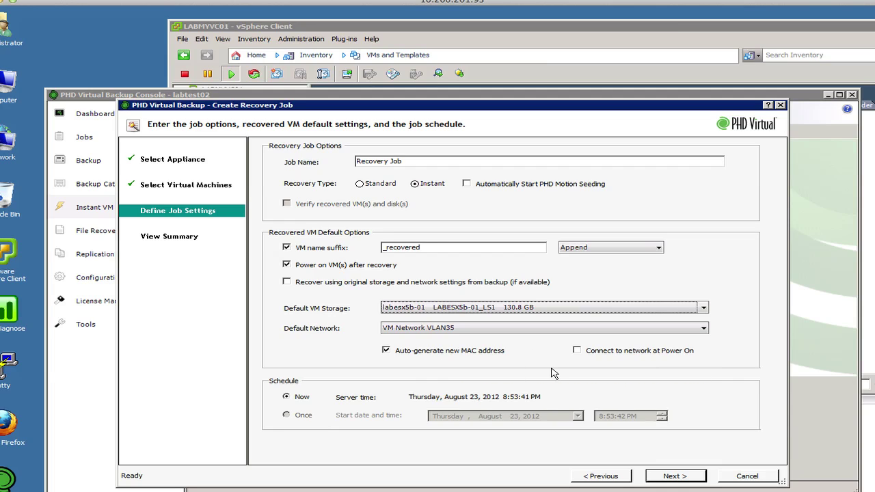
pyautogui.moveTo(577, 353)
pyautogui.moveTo(473, 354)
pyautogui.click(674, 475)
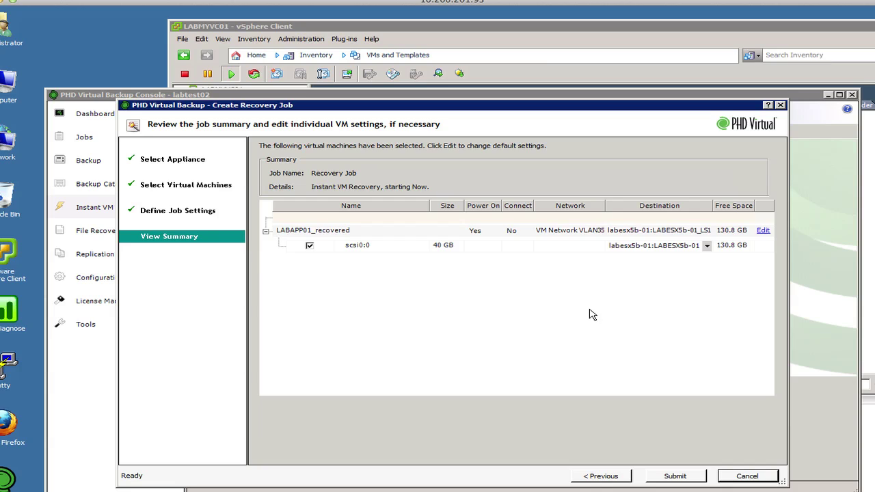
# Check the available destination datastores for disk scsi0:0 of LABAPP01_recovered
pyautogui.click(707, 245)
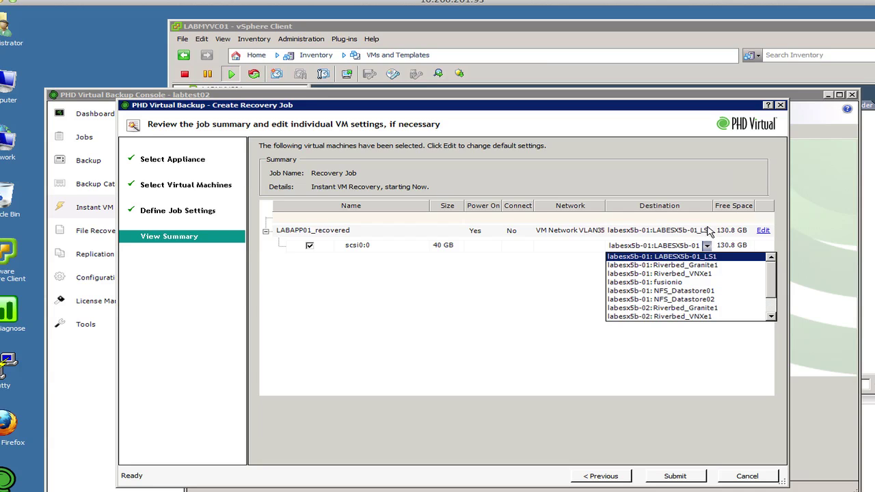
pyautogui.click(707, 181)
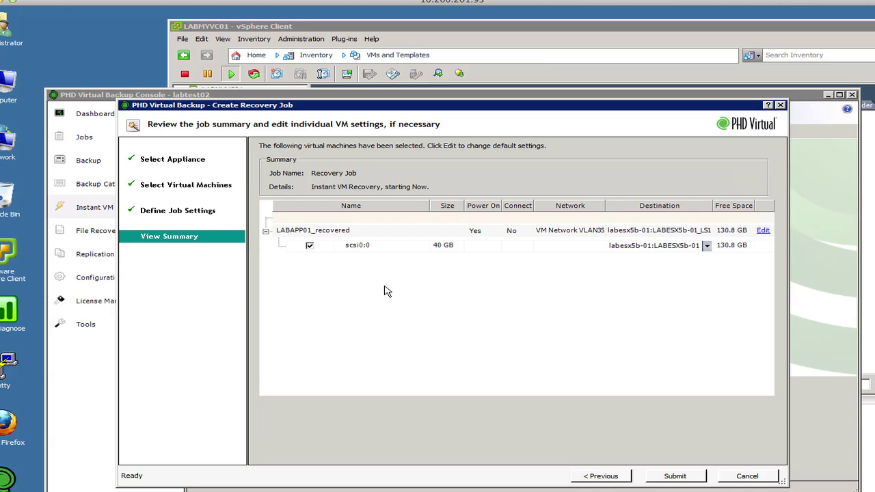
# Try the job summary with the VM name suffix disabled, and restore the suffix in the job settings
pyautogui.click(607, 476)
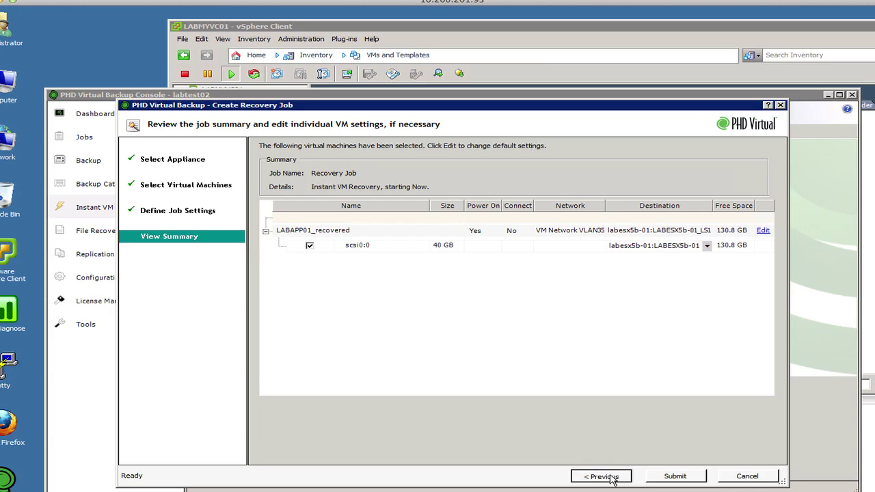
pyautogui.click(286, 247)
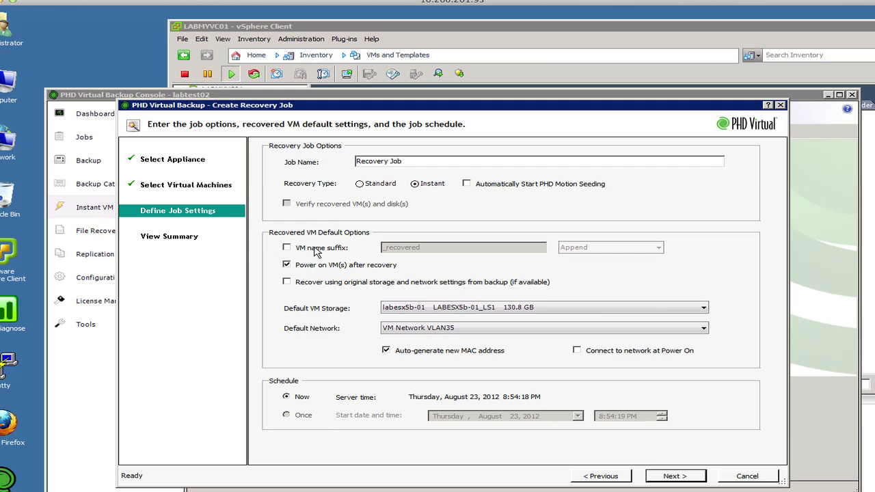
pyautogui.click(672, 475)
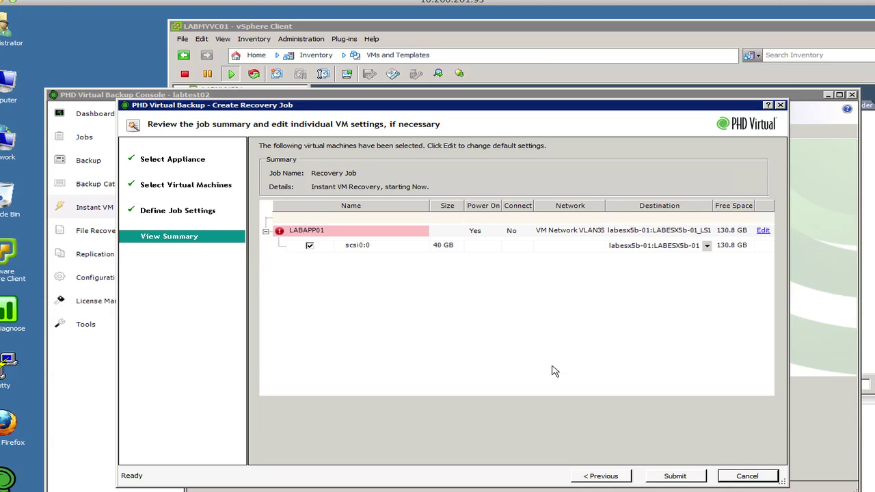
pyautogui.click(607, 477)
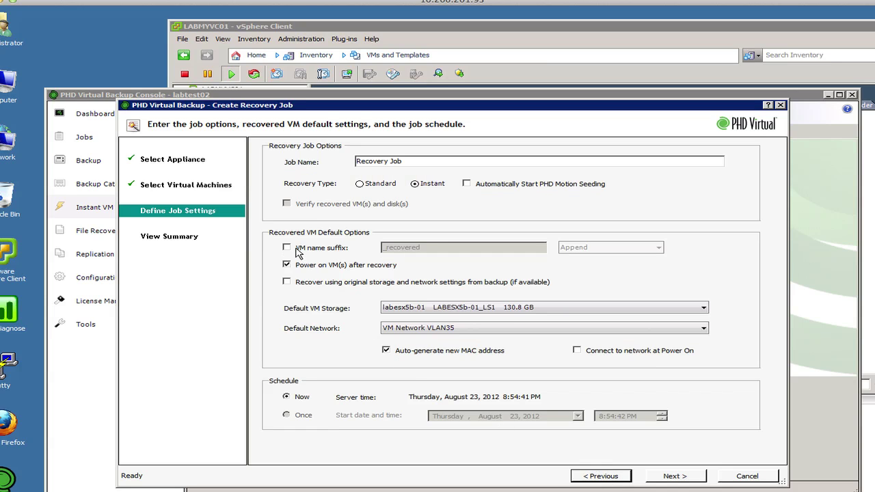
pyautogui.click(681, 478)
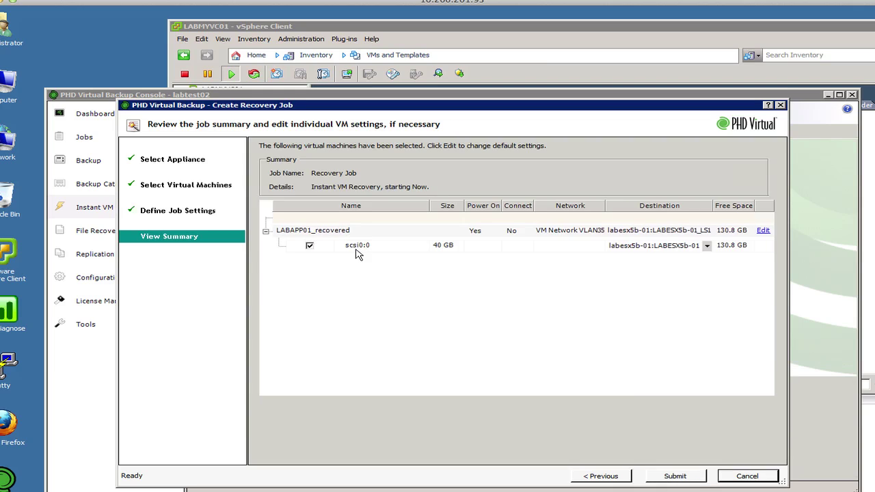
# Submit the instant recovery job and select Recovery Job in the list of current jobs
pyautogui.click(675, 478)
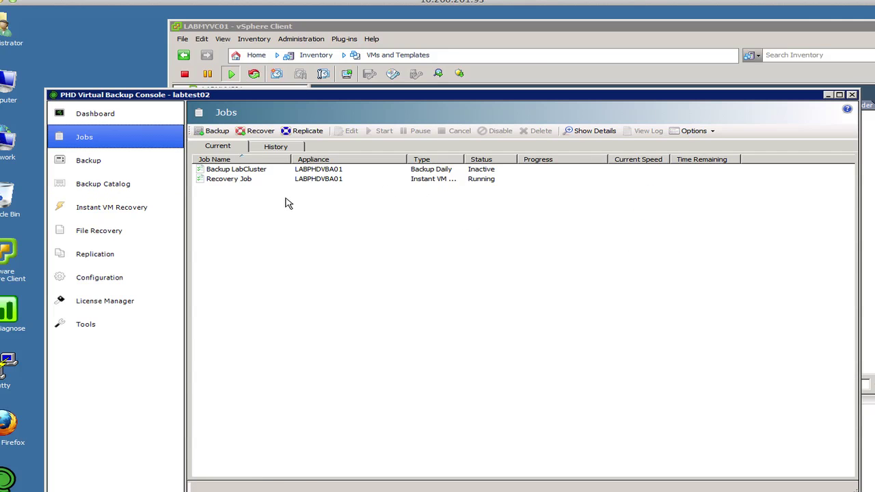
pyautogui.click(277, 238)
pyautogui.click(247, 180)
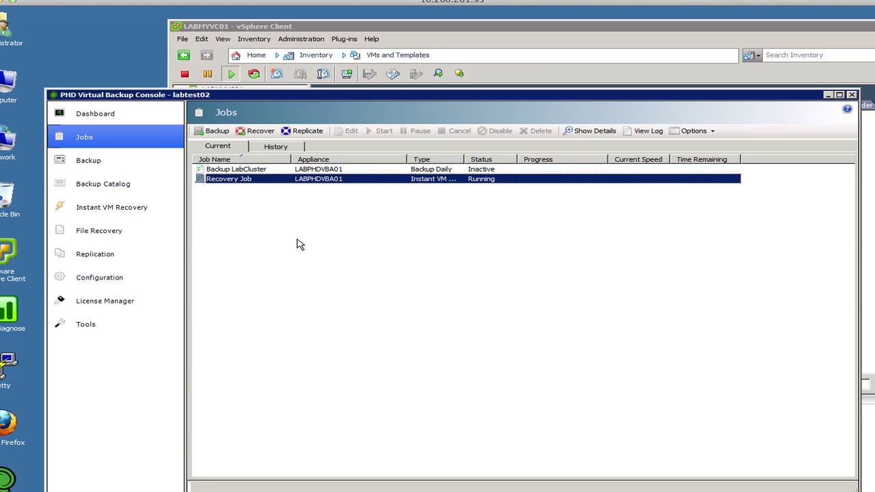
# Switch to the vSphere Client and review the recent tasks for LABAPP01_recovered, enlarging the task list
pyautogui.hotkey('alt', 'Tab')
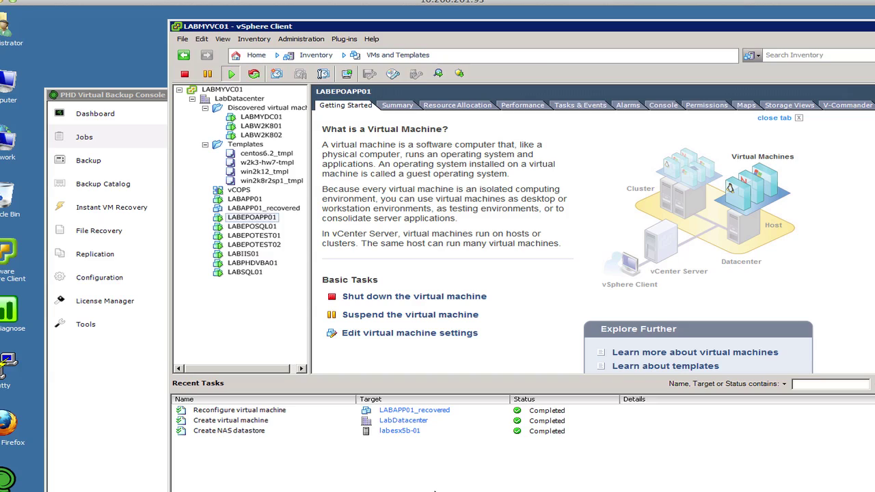
pyautogui.click(262, 421)
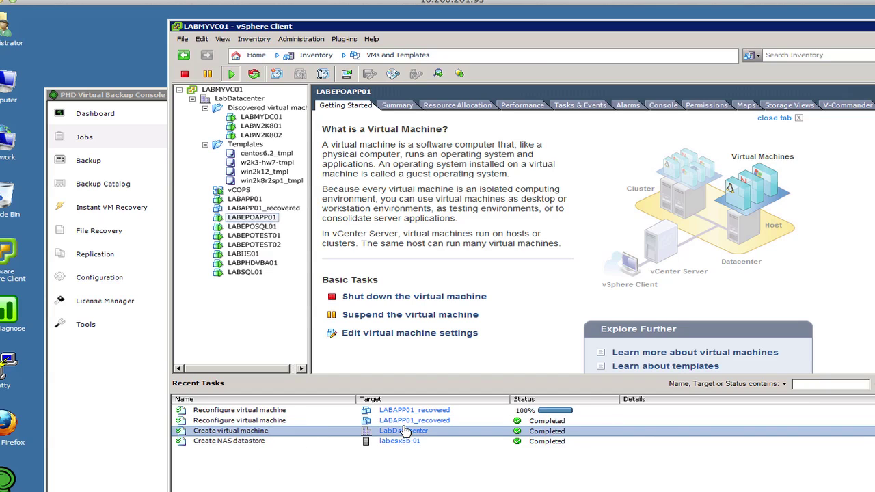
pyautogui.click(249, 421)
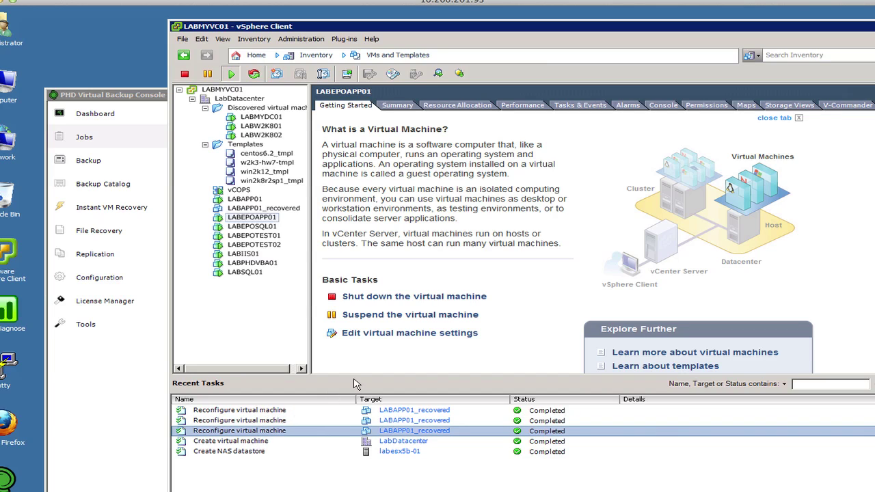
pyautogui.moveTo(363, 377); pyautogui.dragTo(368, 342)
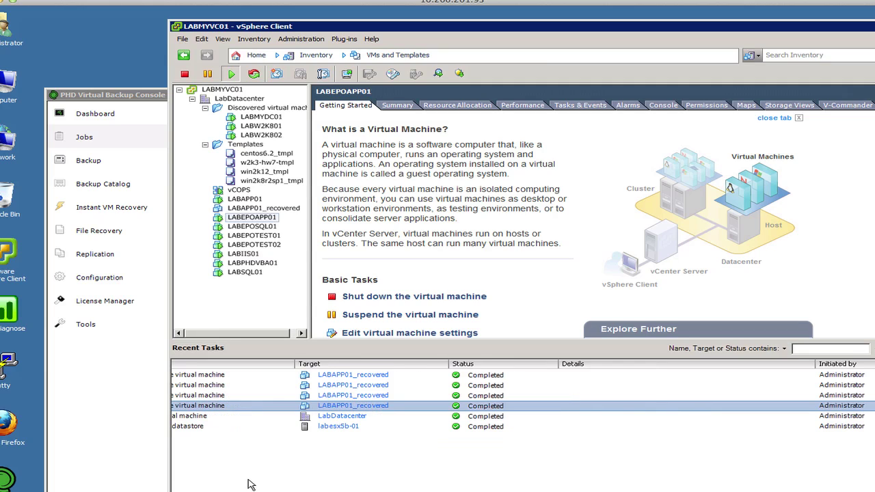
pyautogui.moveTo(345, 491); pyautogui.dragTo(290, 491)
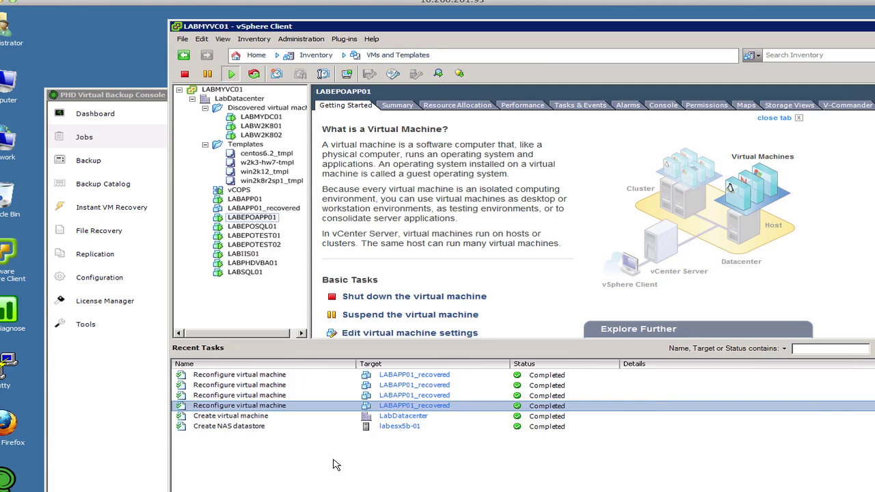
# Switch back to the PHD Virtual Backup Console and check LABAPP01_recovered in the refreshed list of current instant recoveries
pyautogui.click(133, 97)
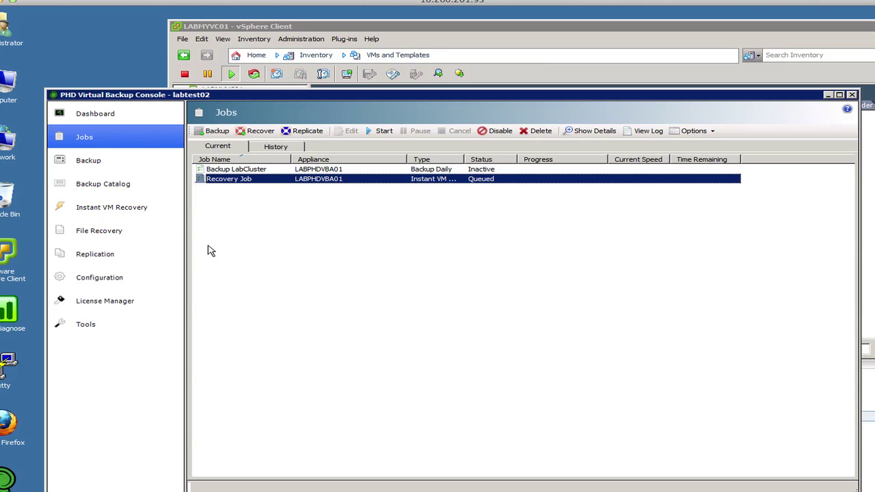
pyautogui.click(111, 209)
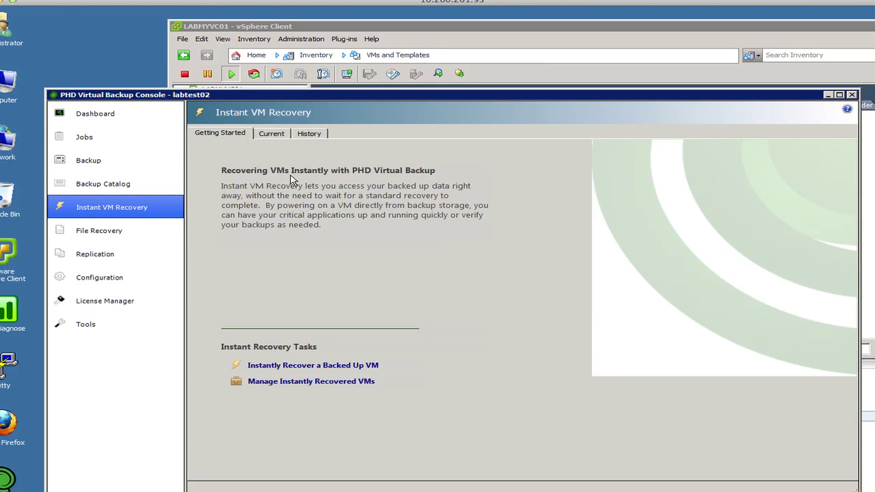
pyautogui.click(276, 134)
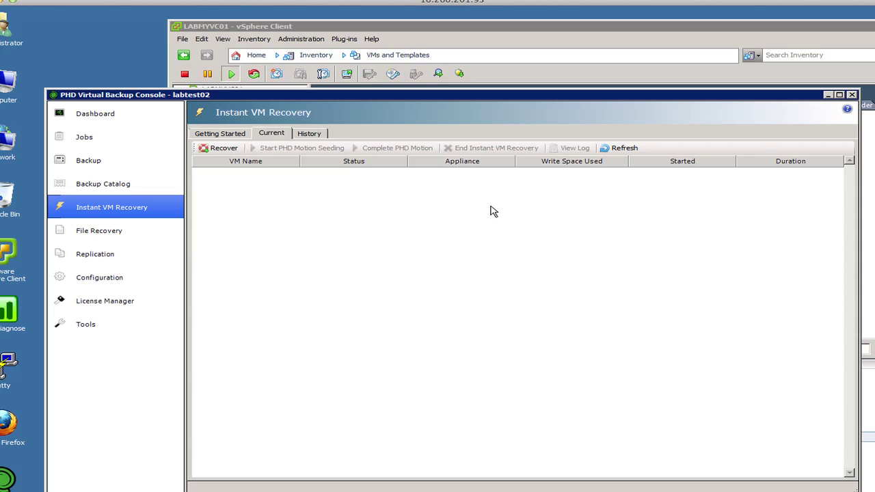
pyautogui.click(633, 150)
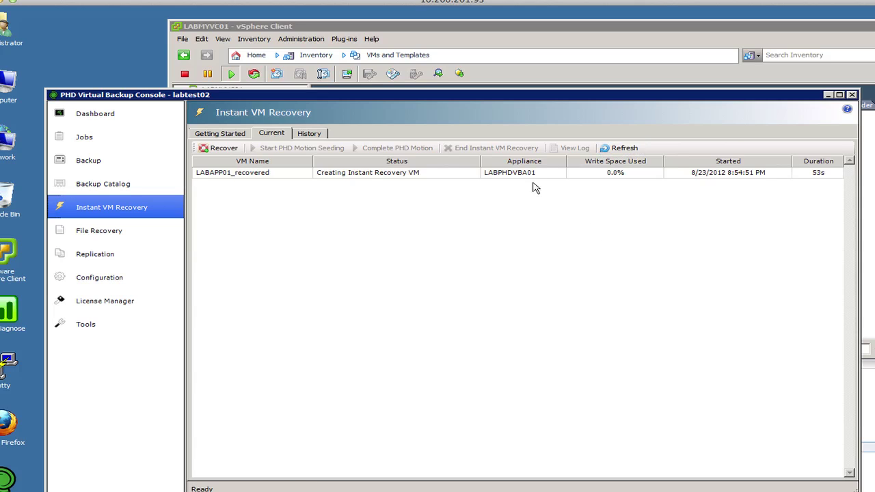
pyautogui.click(449, 175)
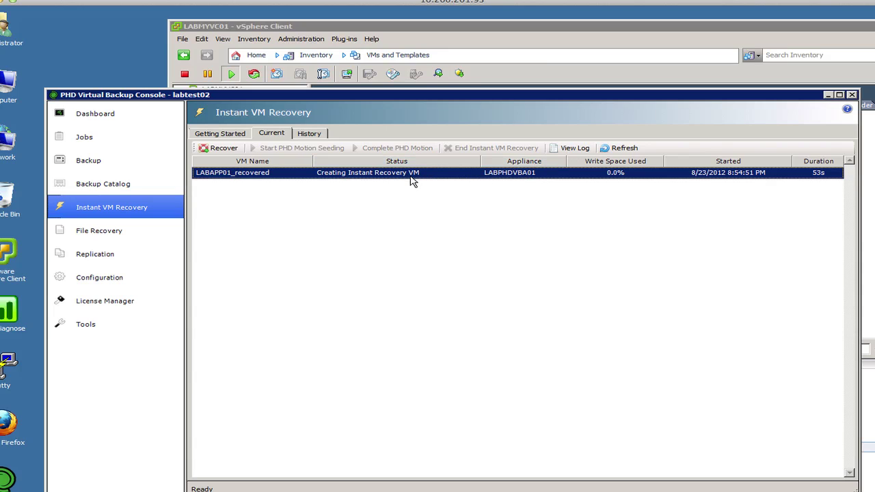
# Refresh the status of the LABAPP01_recovered session again and select it to see its available actions
pyautogui.click(616, 148)
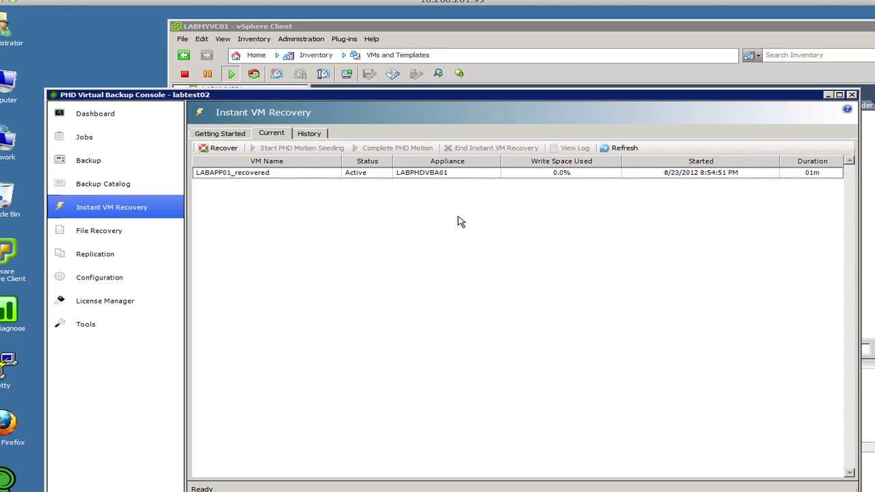
pyautogui.click(326, 176)
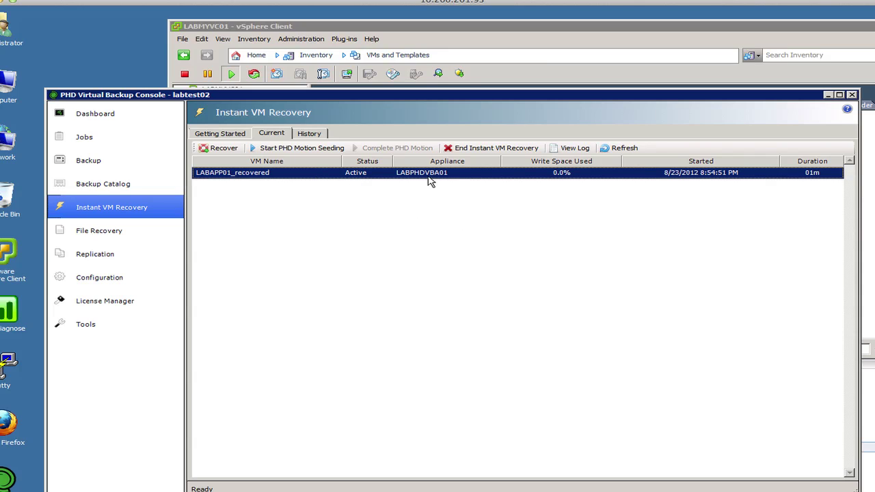
pyautogui.click(621, 149)
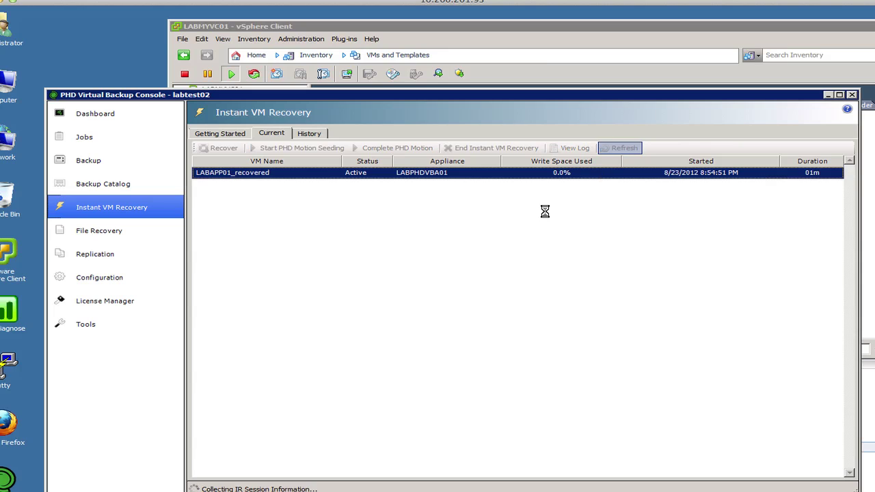
pyautogui.click(380, 177)
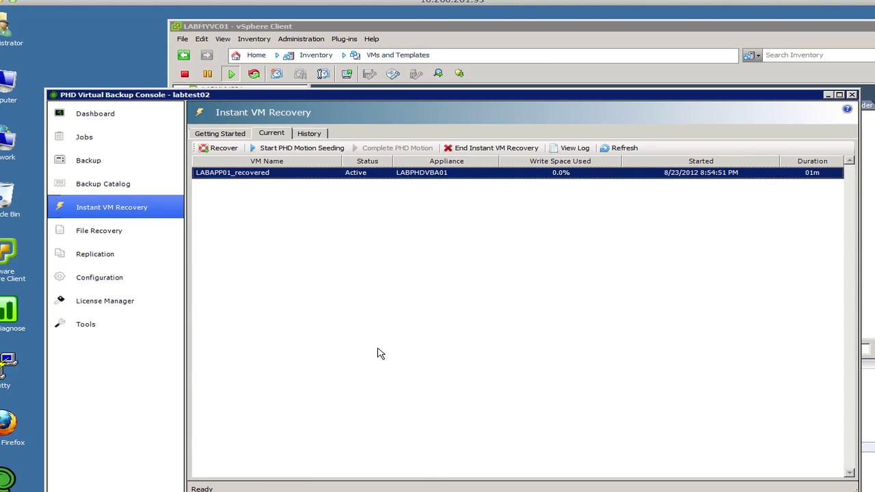
# Switch to the vSphere Client, review the recent tasks, and select the LABAPP01_recovered virtual machine
pyautogui.click(463, 491)
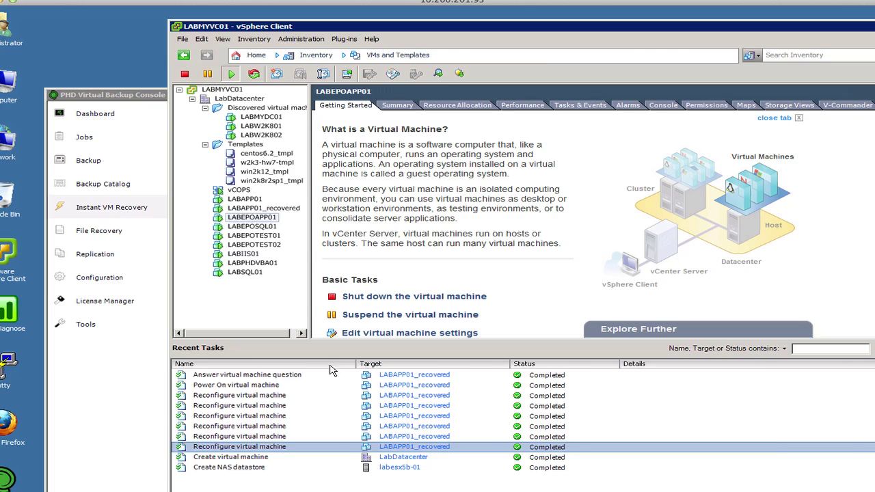
pyautogui.hscroll(3, 332, 371)
pyautogui.click(260, 208)
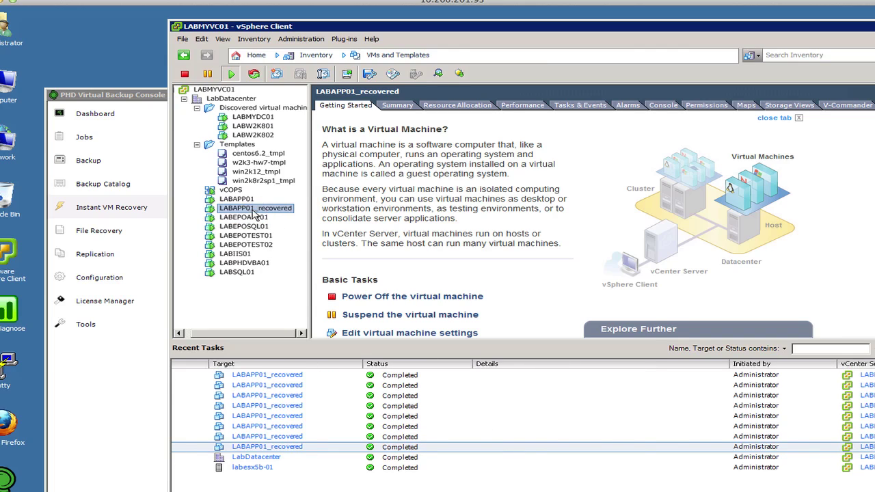
# Inspect the disk file path of Hard disk 1 in the LABAPP01_recovered settings and close them without saving
pyautogui.rightClick(260, 209)
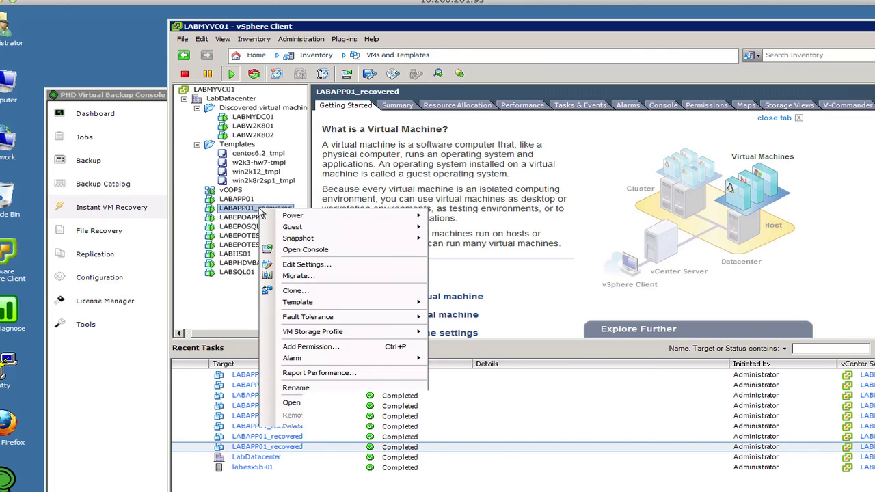
pyautogui.click(307, 265)
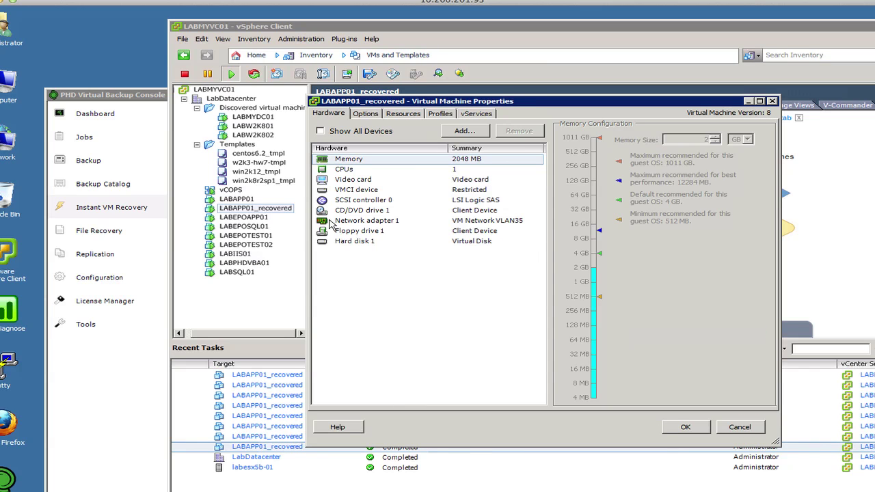
pyautogui.click(369, 241)
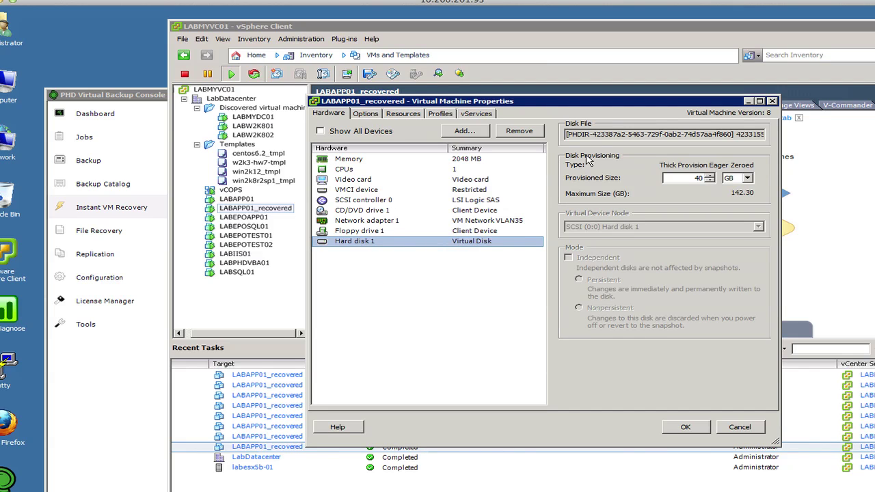
pyautogui.click(653, 135)
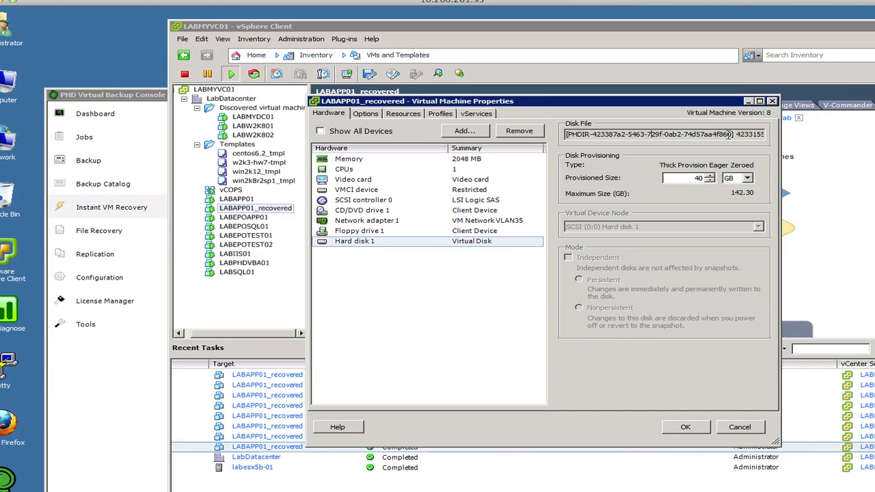
pyautogui.moveTo(567, 135); pyautogui.dragTo(741, 134)
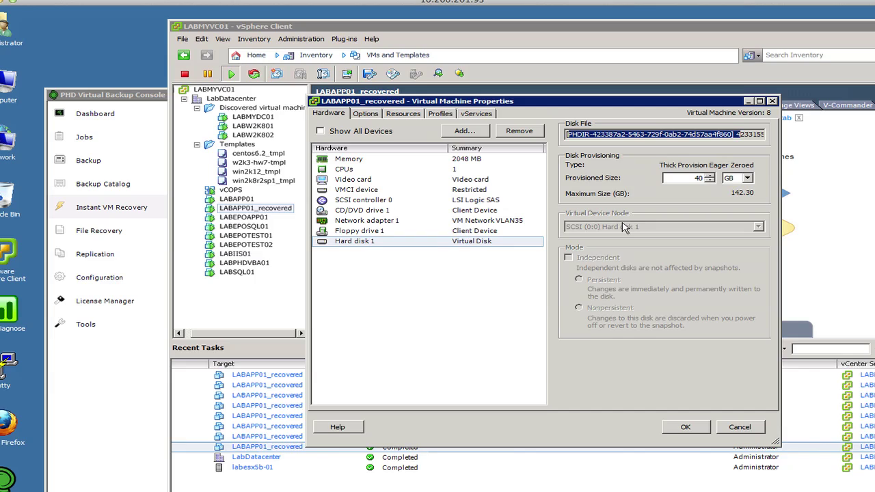
pyautogui.click(604, 136)
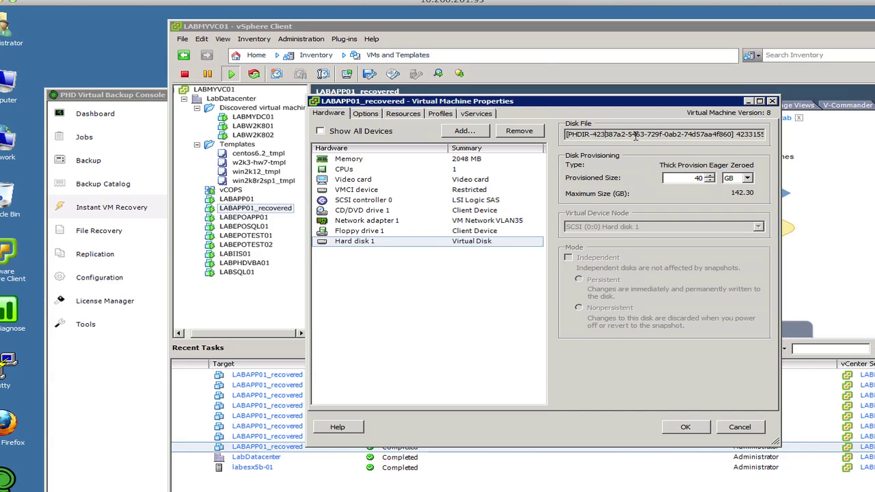
pyautogui.click(735, 429)
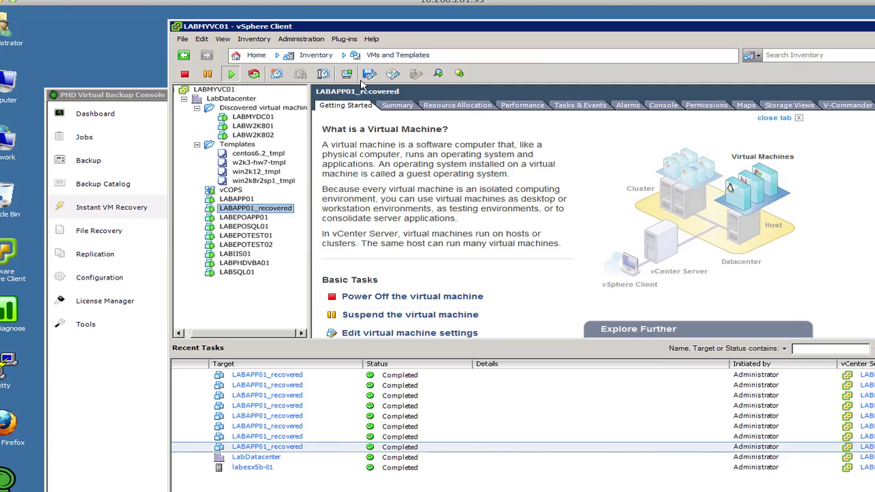
# Check the Datastores and Datastore Clusters inventory and return to the VMs and Templates inventory
pyautogui.click(380, 56)
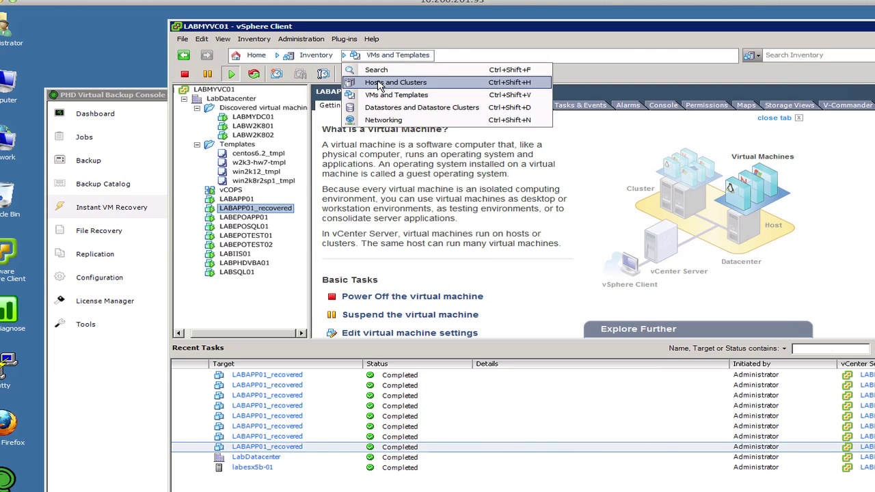
pyautogui.click(383, 108)
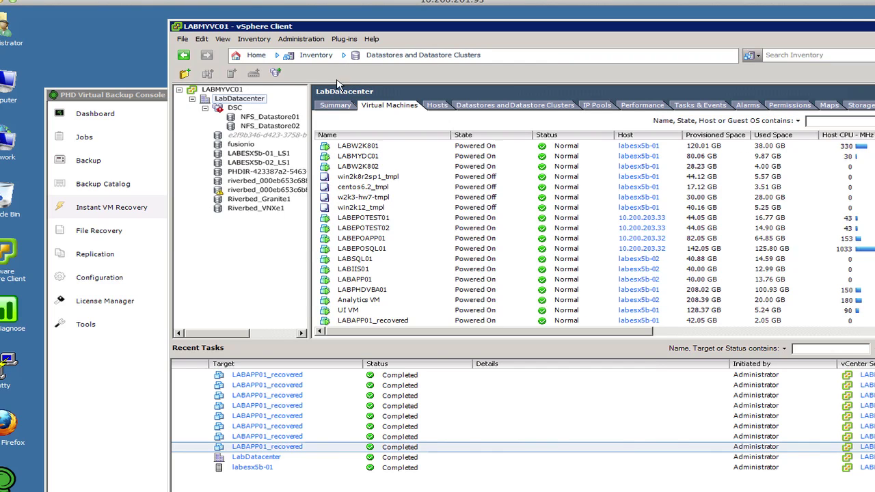
pyautogui.click(370, 56)
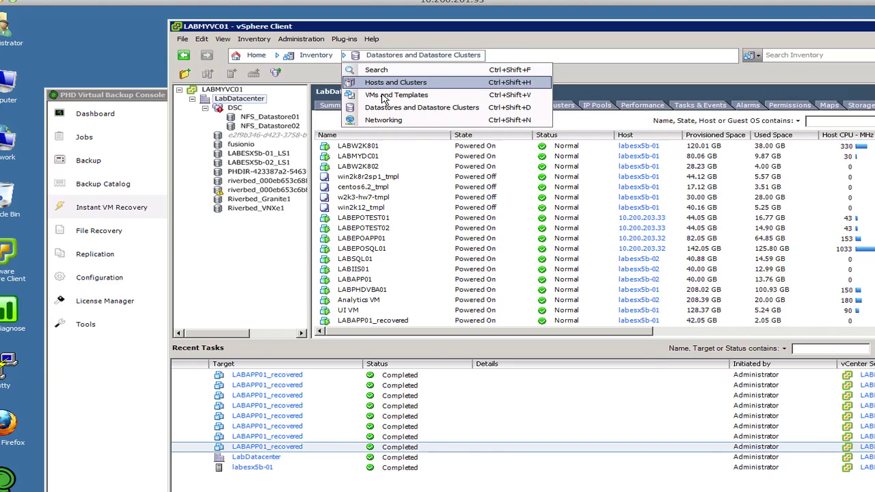
pyautogui.click(384, 95)
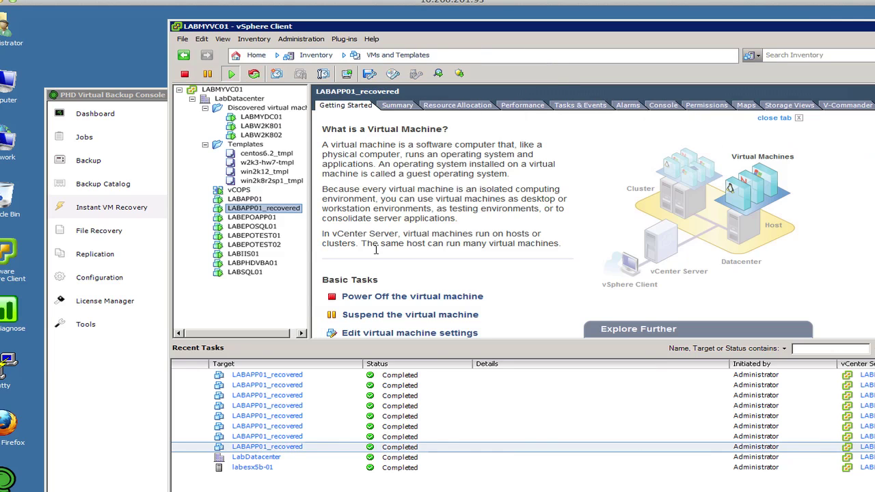
# From the LABAPP01_recovered summary, browse its folder on datastore LABESX5b-01_LS1 to examine the file names, and select the PHDIR datastore
pyautogui.click(397, 105)
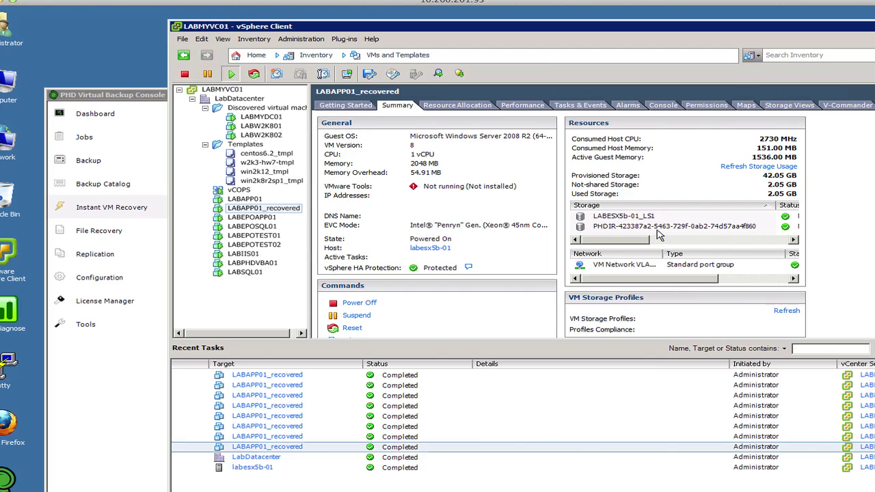
pyautogui.click(592, 217)
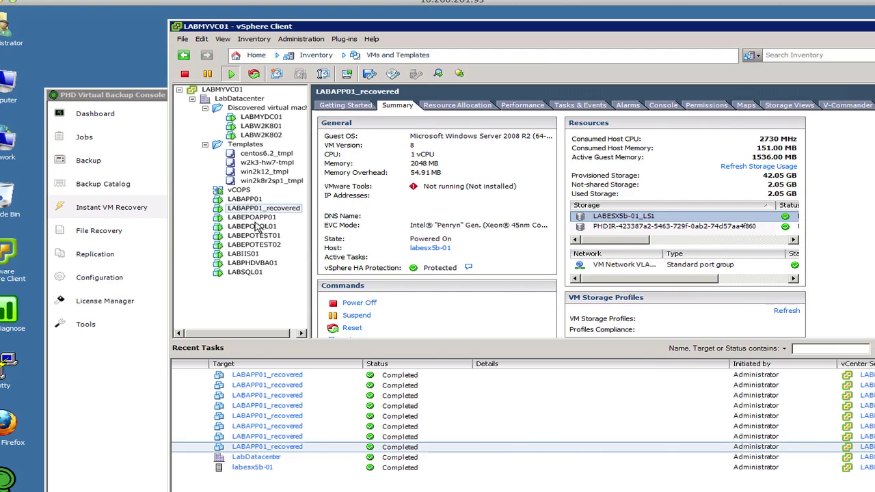
pyautogui.rightClick(604, 217)
pyautogui.click(648, 222)
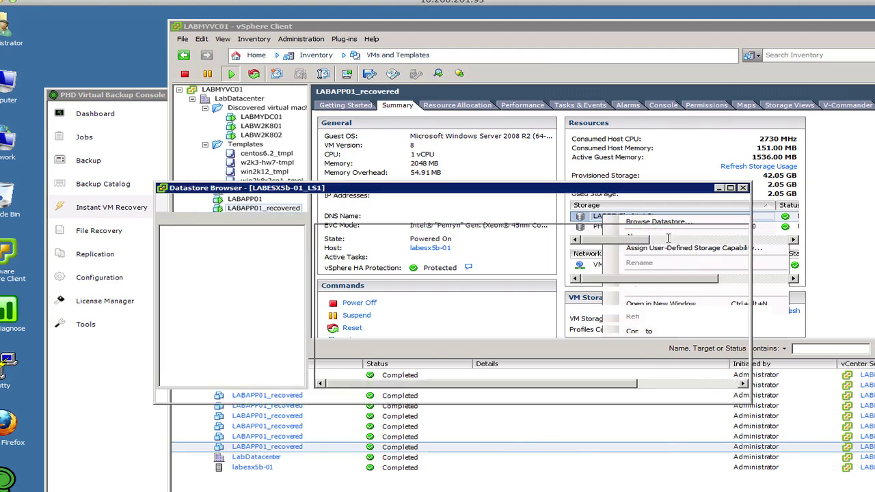
pyautogui.click(229, 249)
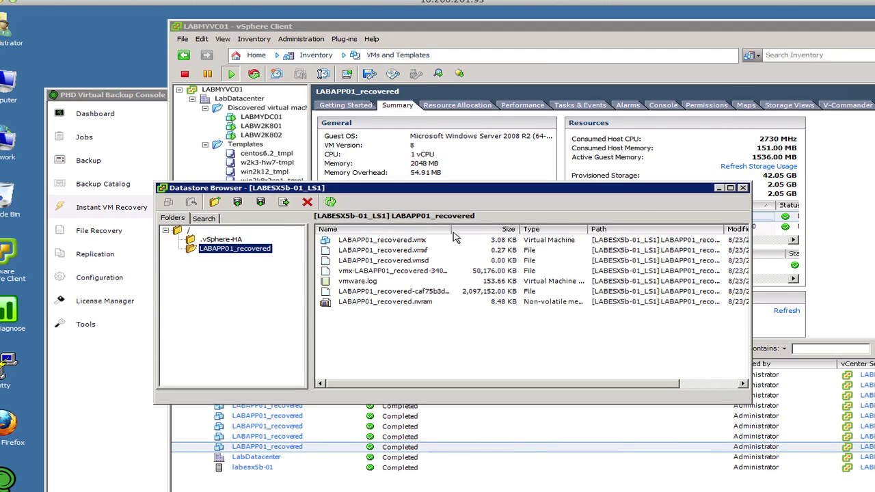
pyautogui.moveTo(453, 229); pyautogui.dragTo(510, 245)
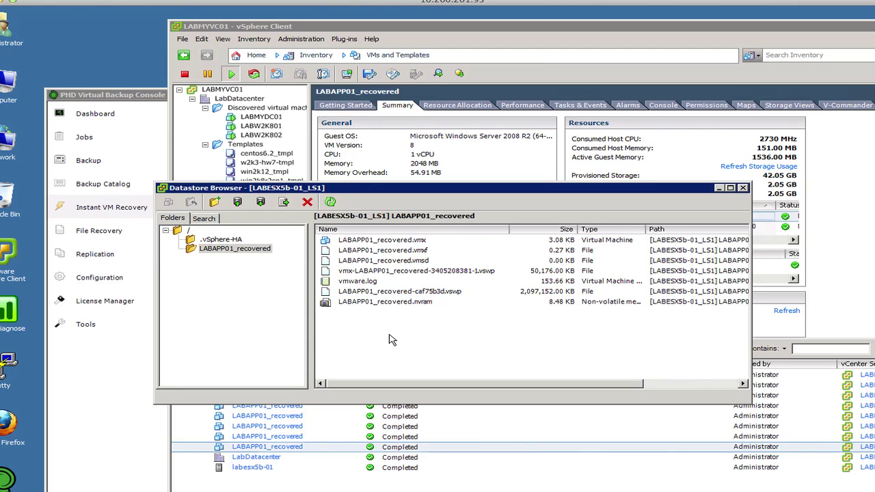
pyautogui.click(441, 294)
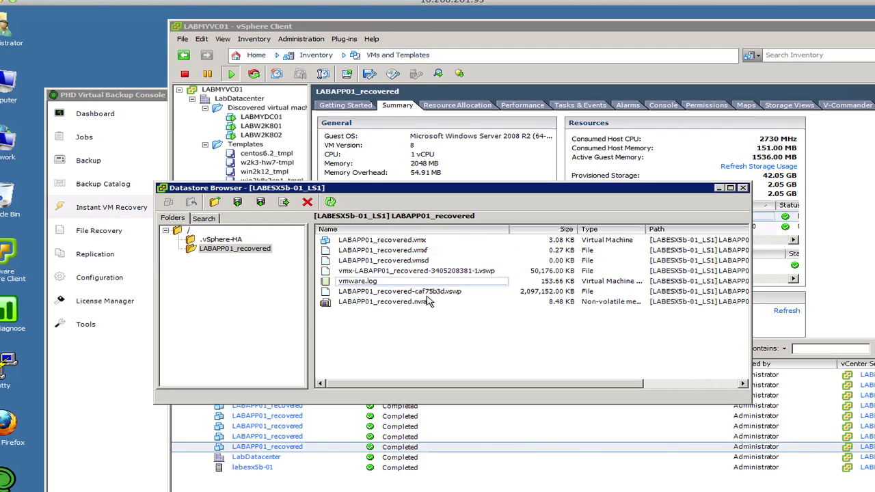
pyautogui.click(742, 189)
pyautogui.click(640, 232)
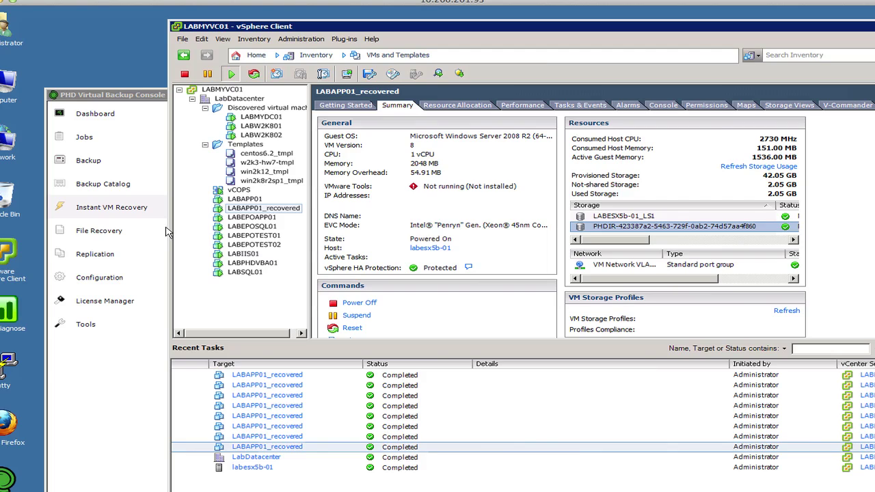
# Switch to the PHD Virtual Backup Console, start PHD Motion seeding for LABAPP01_recovered, and select its session to check the status
pyautogui.click(161, 191)
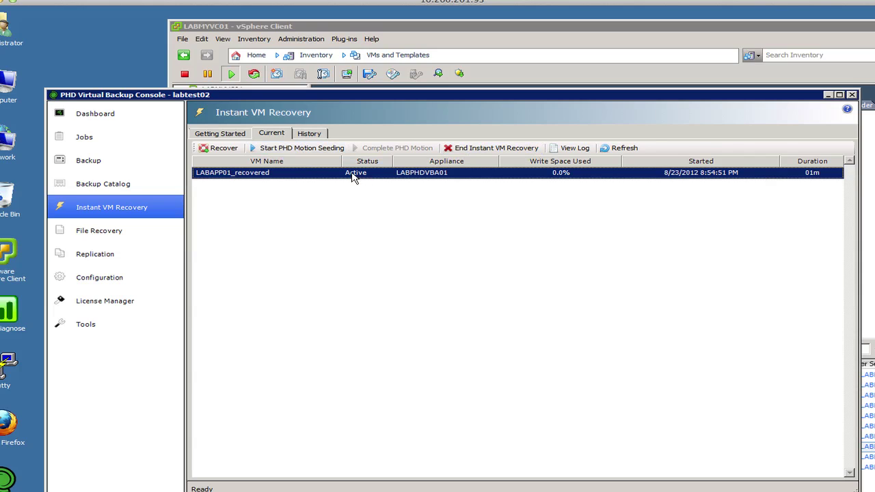
pyautogui.click(316, 150)
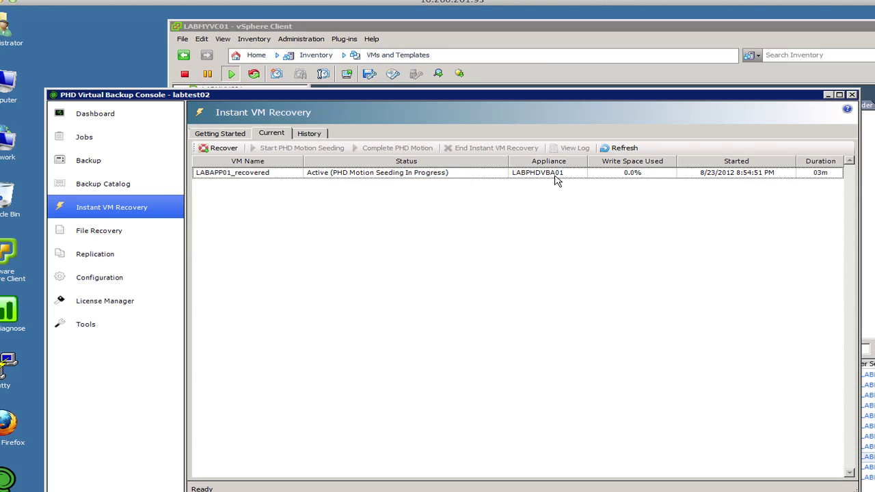
pyautogui.click(281, 176)
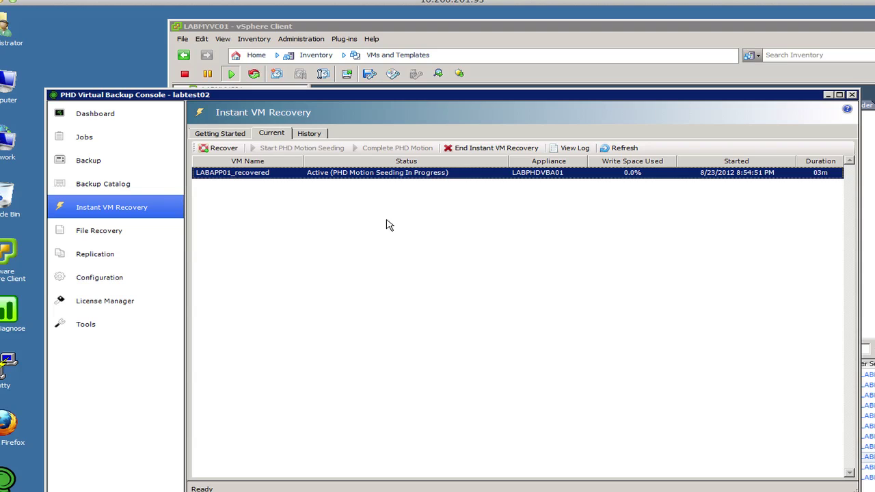
# Switch to the vSphere Client, check the latest reconfigure task for LABPHDVBA01, and open that virtual machine's settings
pyautogui.click(862, 272)
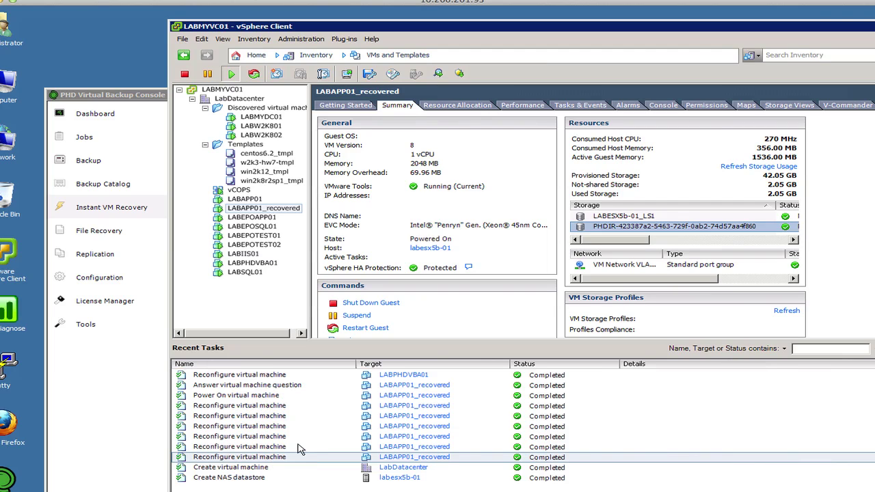
pyautogui.click(272, 377)
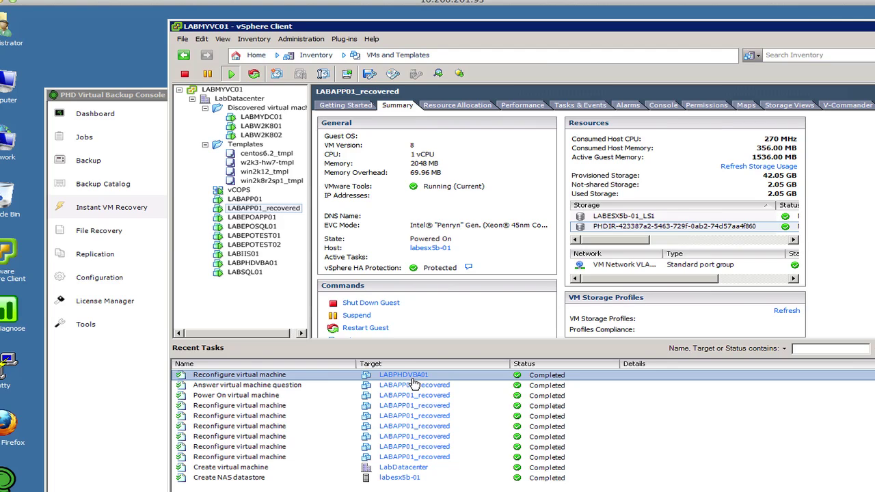
pyautogui.rightClick(266, 265)
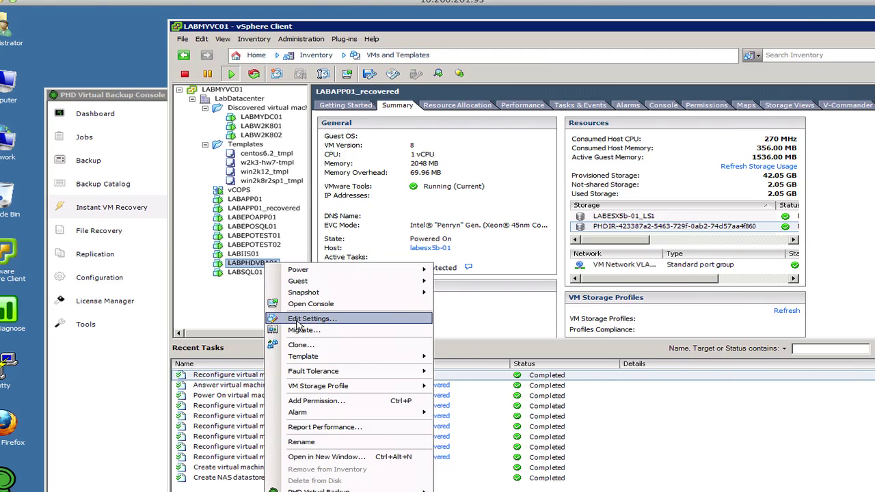
pyautogui.click(334, 320)
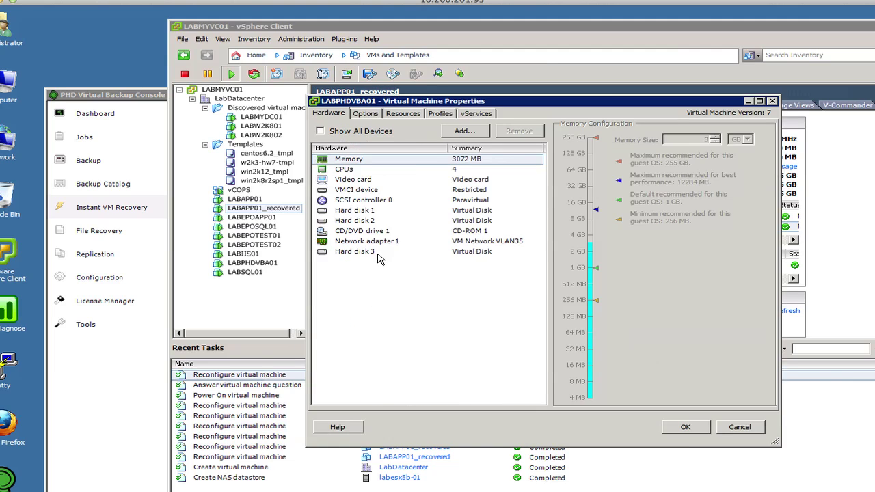
# Inspect the disk file path of Hard disk 3 in the LABPHDVBA01 settings and close them without saving
pyautogui.click(374, 252)
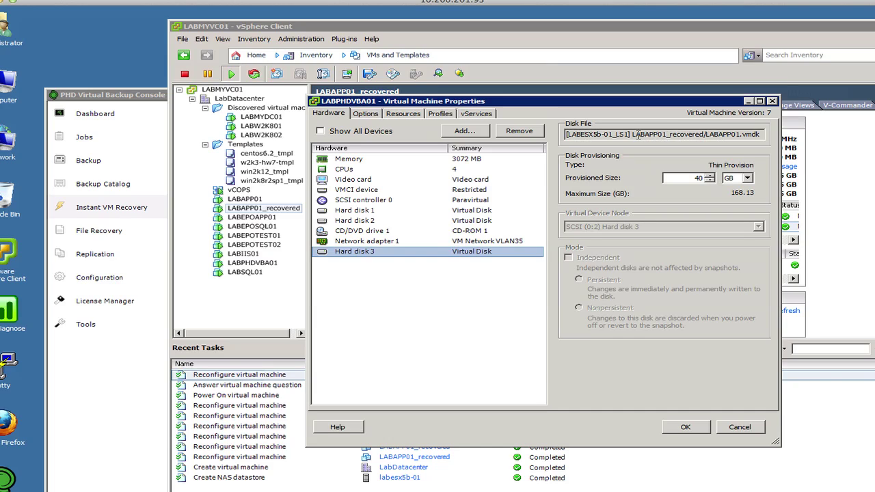
pyautogui.moveTo(633, 134); pyautogui.dragTo(762, 134)
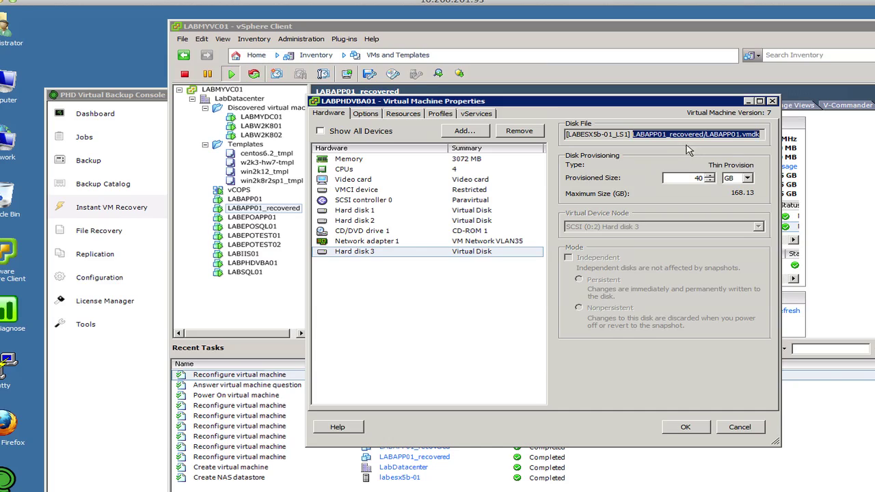
pyautogui.click(668, 135)
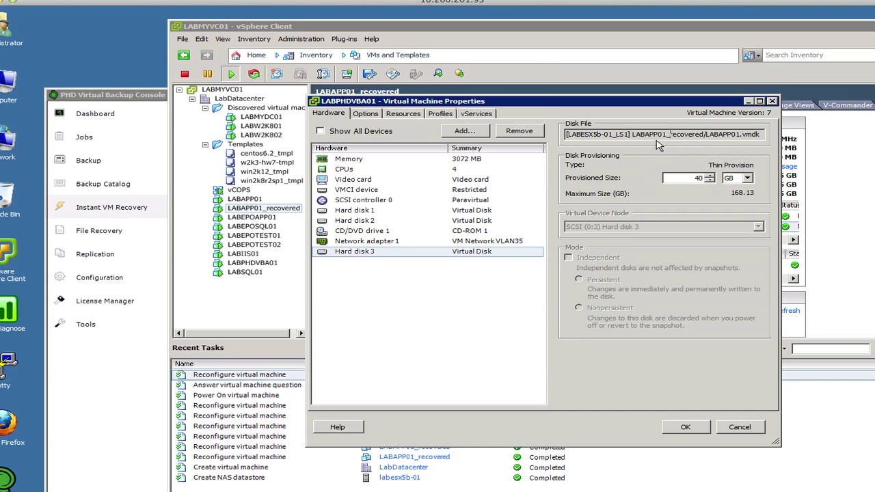
pyautogui.click(635, 134)
pyautogui.doubleClick(745, 134)
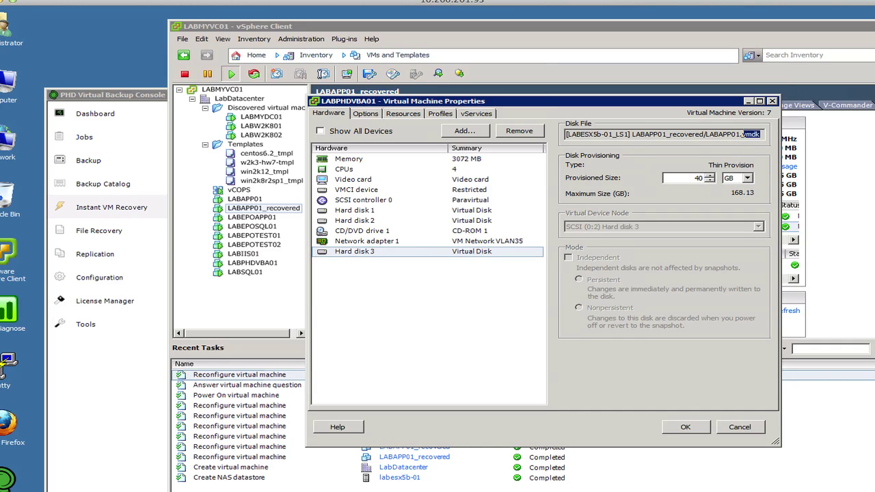
pyautogui.click(716, 135)
pyautogui.moveTo(763, 134); pyautogui.dragTo(643, 135)
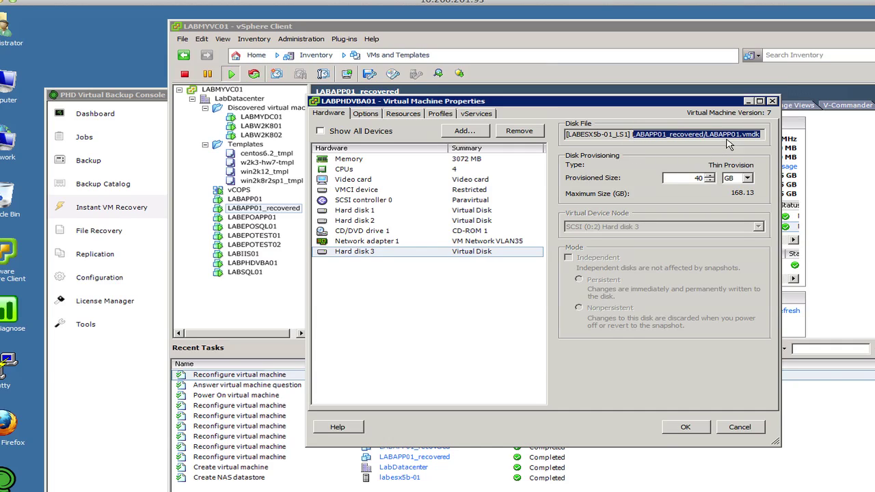
pyautogui.click(739, 431)
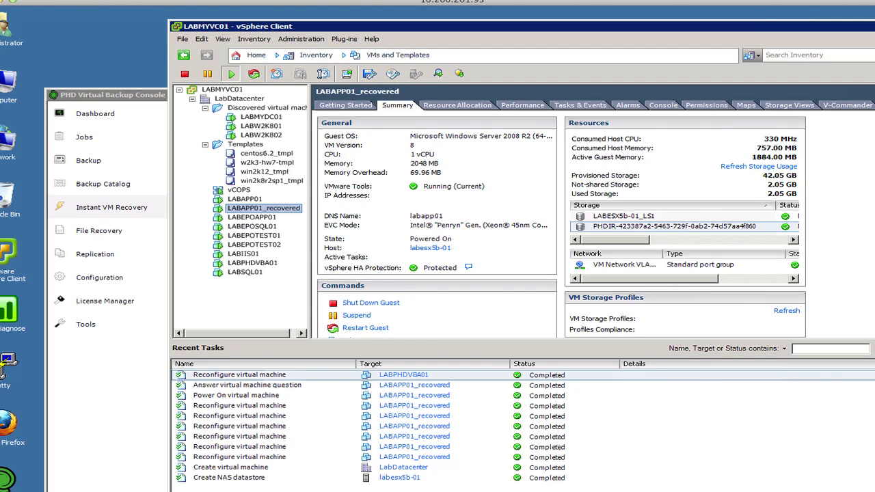
# Switch to the PHD Virtual Backup Console and select the LABAPP01_recovered session to check its seeding status and available actions
pyautogui.hotkey('alt', 'Tab')
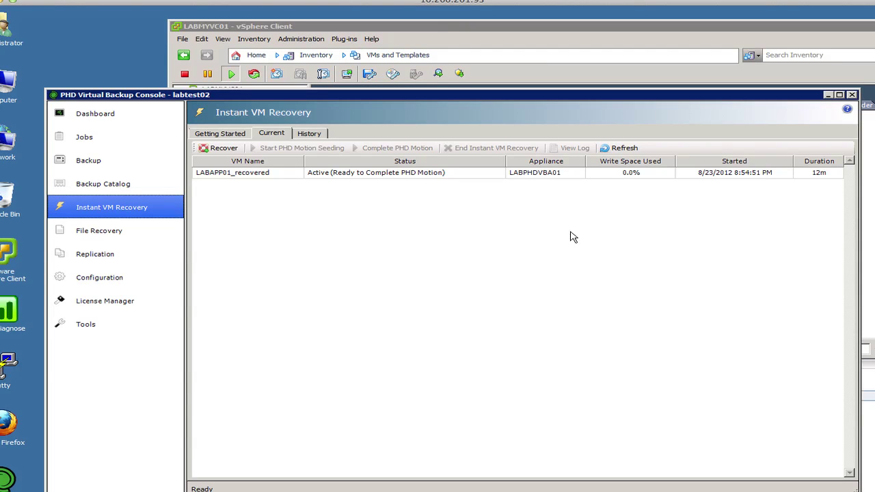
pyautogui.click(409, 172)
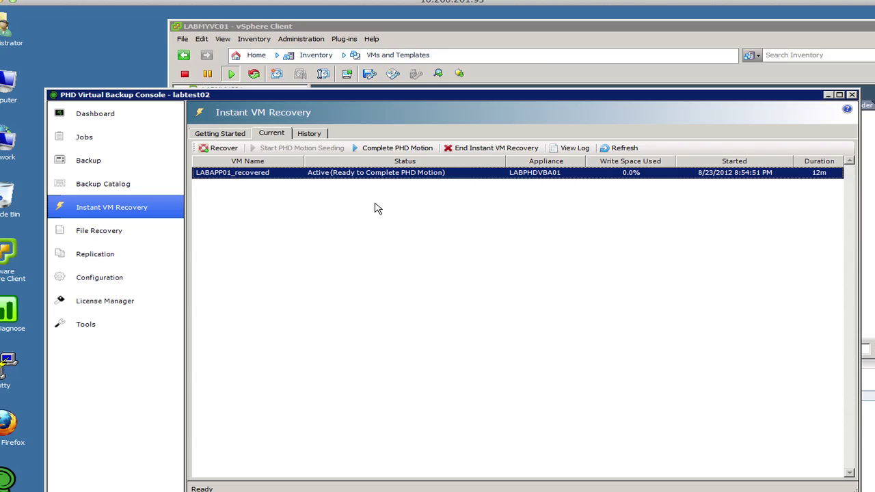
# Switch to the vSphere Client and browse the LABAPP01_recovered folder on datastore LABESX5b-01_LS1 to check the LABAPP01.vmdk disk, closing the browser when done
pyautogui.click(529, 38)
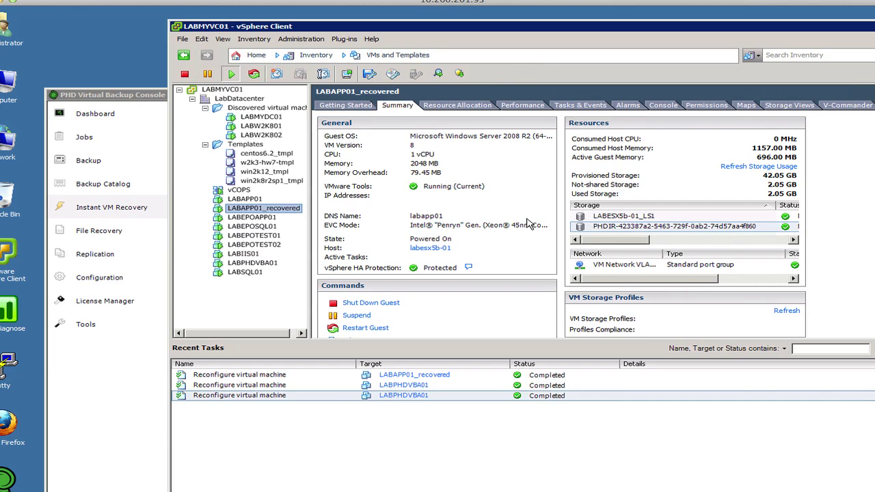
pyautogui.click(589, 217)
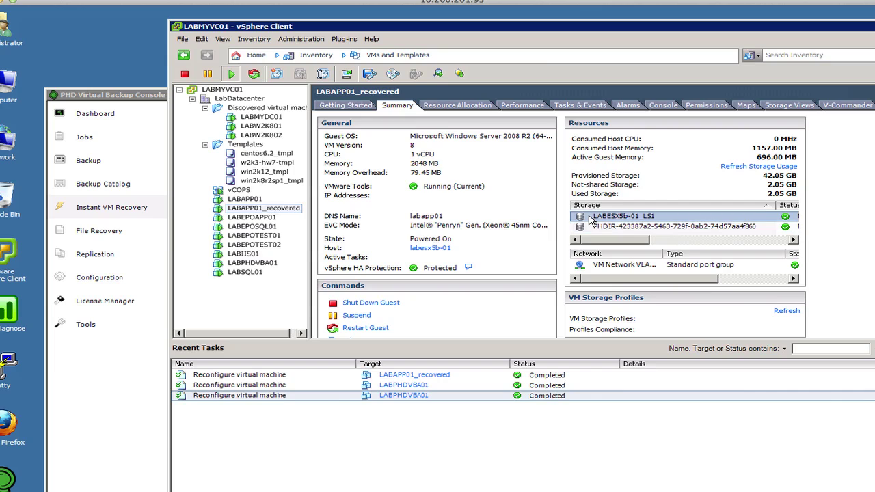
pyautogui.rightClick(591, 219)
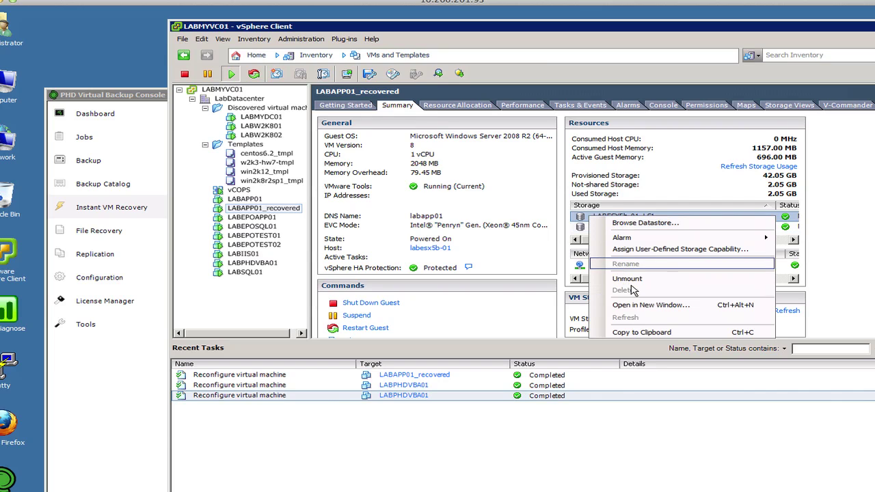
pyautogui.click(646, 223)
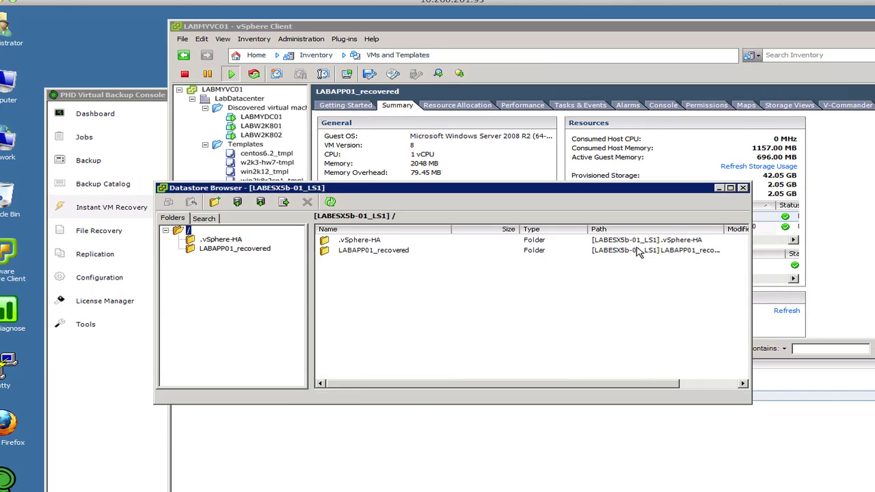
pyautogui.click(235, 249)
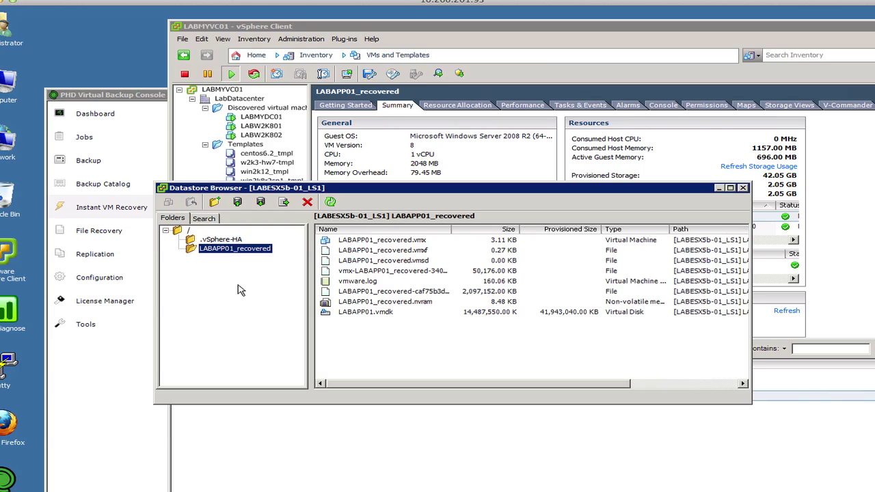
pyautogui.click(373, 313)
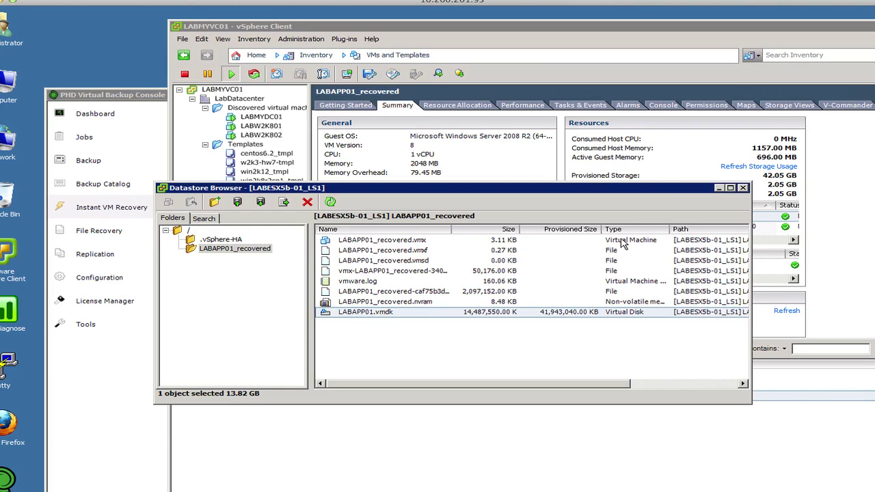
pyautogui.click(743, 188)
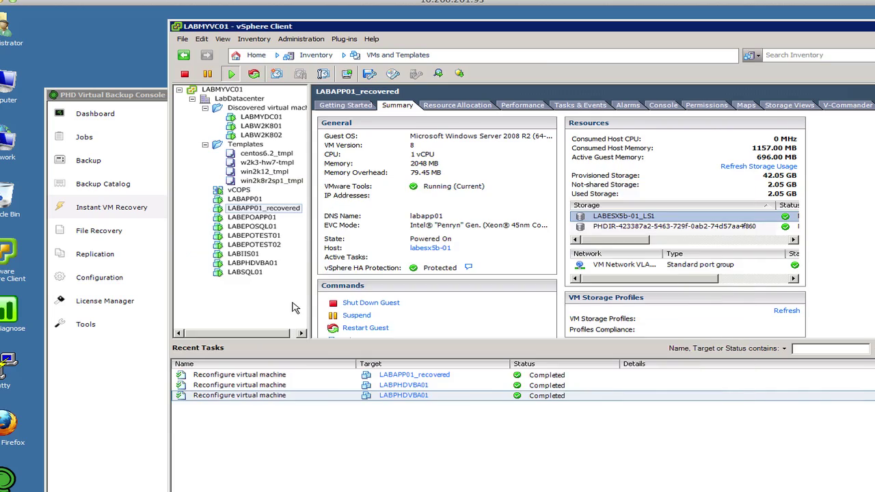
# Switch back to the PHD Virtual Backup Console and refresh the list of current instant recoveries
pyautogui.click(140, 348)
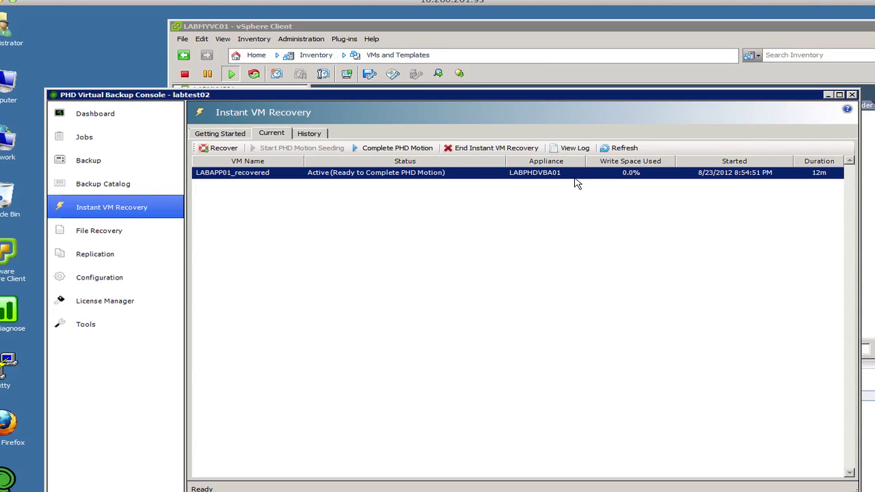
pyautogui.click(622, 148)
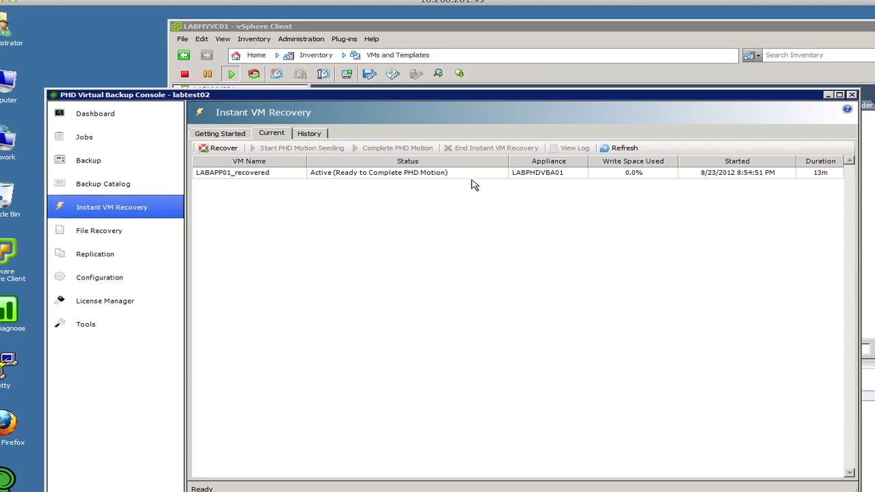
# Select the LABAPP01_recovered session, then switch to the vSphere Client and inspect that VM's Hard disk 1 file path, closing its settings without saving
pyautogui.click(429, 175)
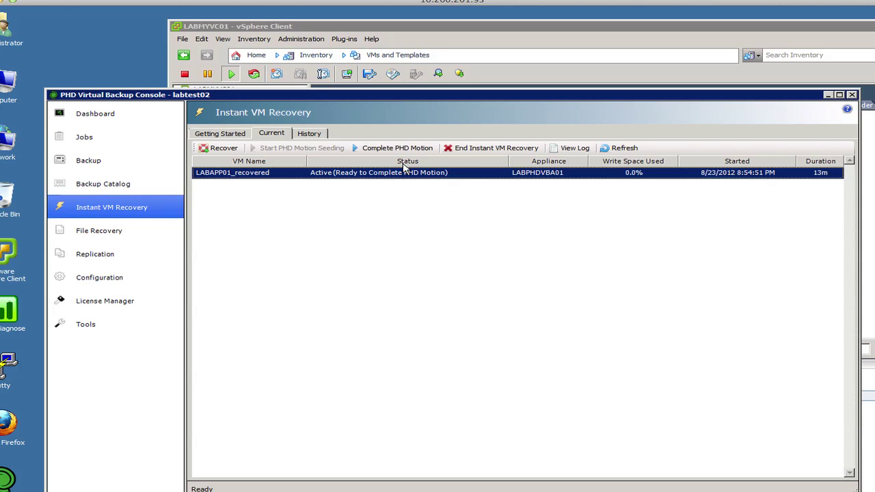
pyautogui.click(571, 39)
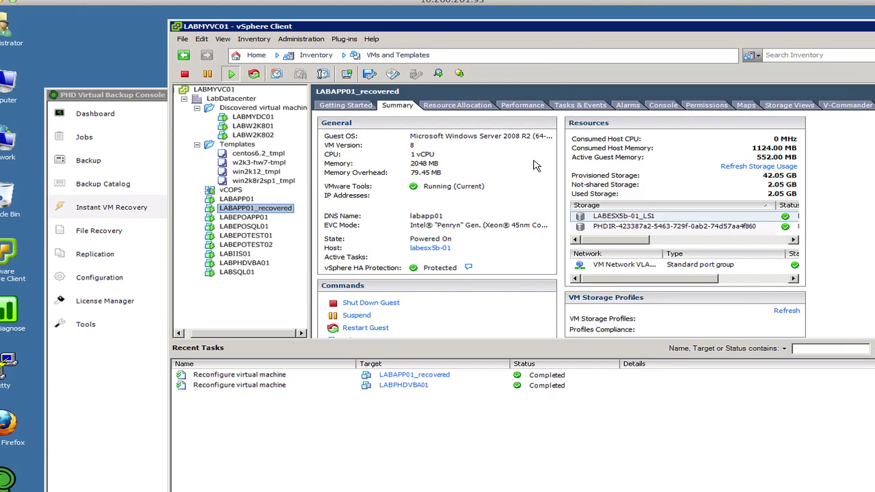
pyautogui.rightClick(288, 214)
pyautogui.click(350, 265)
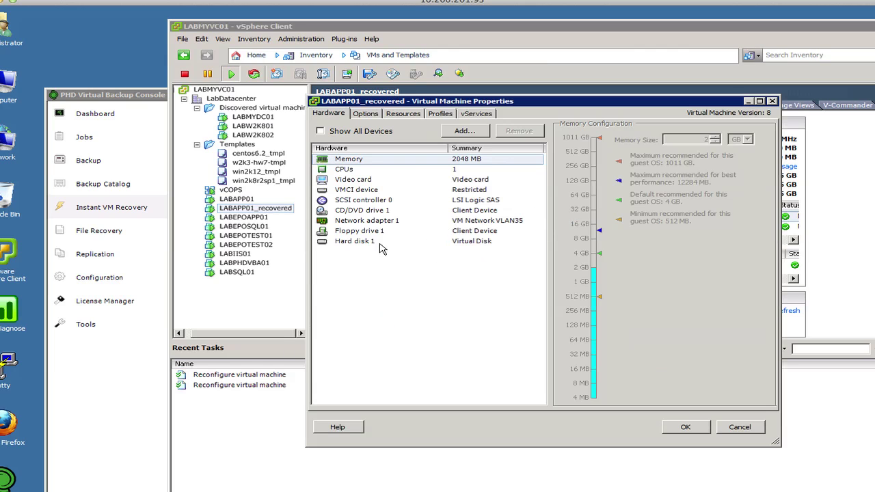
pyautogui.click(380, 244)
pyautogui.click(633, 134)
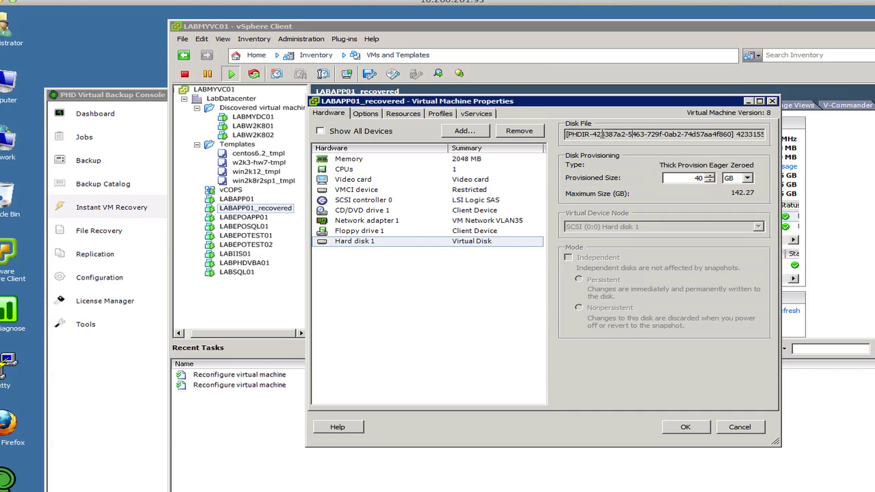
pyautogui.click(737, 429)
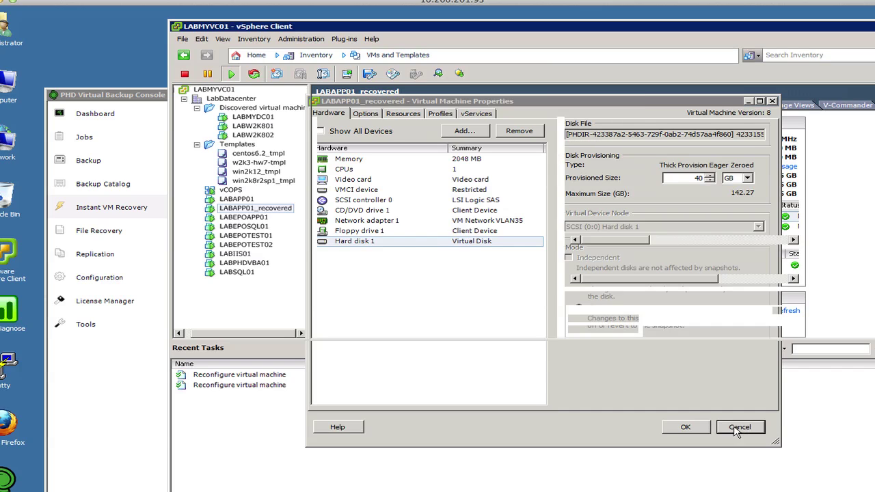
# Switch to the PHD Virtual Backup Console and try to complete PHD Motion for the LABAPP01_recovered session
pyautogui.click(115, 210)
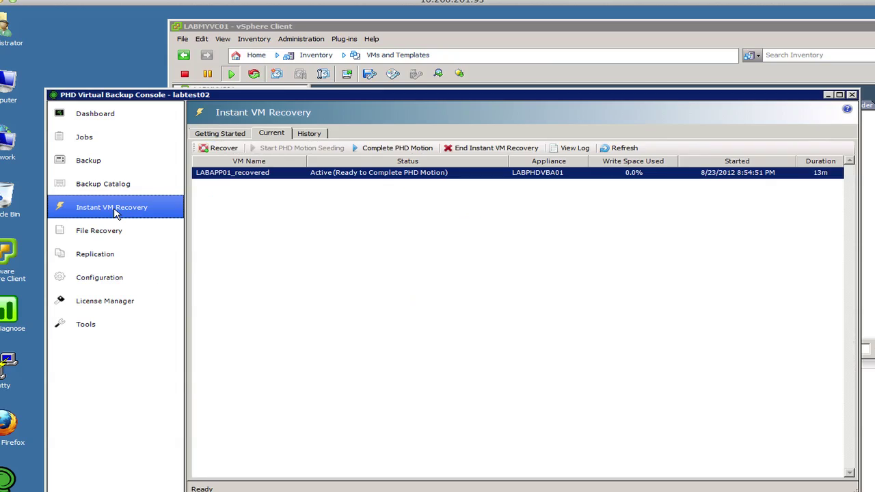
pyautogui.click(403, 150)
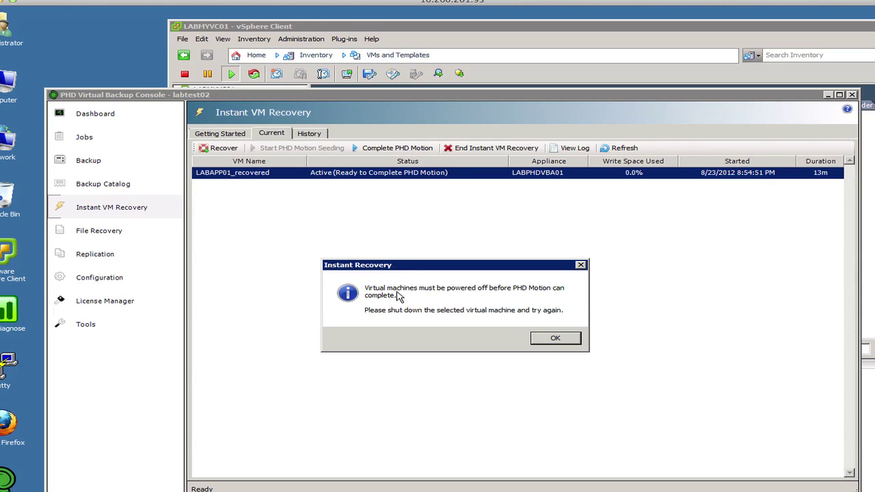
pyautogui.moveTo(443, 268); pyautogui.dragTo(449, 225)
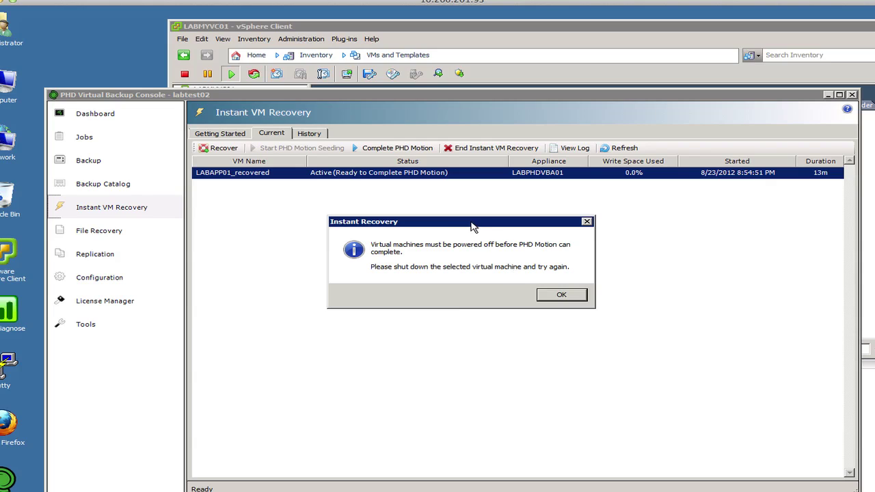
pyautogui.moveTo(474, 227); pyautogui.dragTo(456, 208)
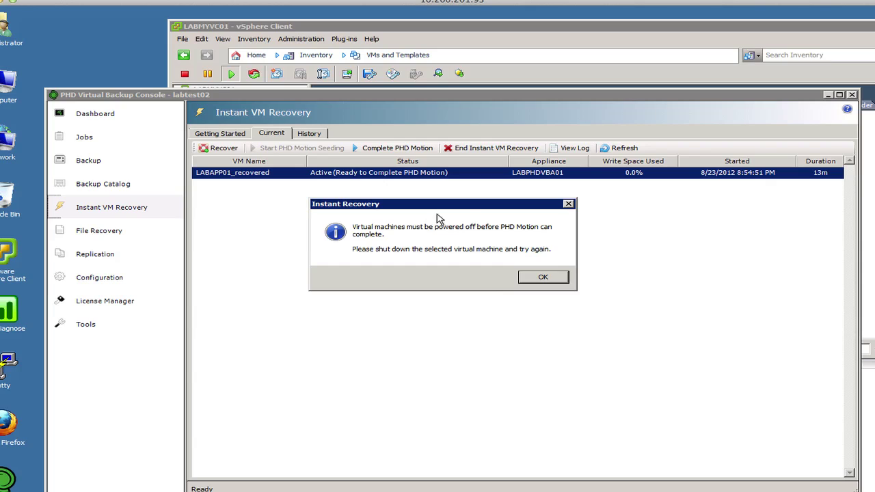
pyautogui.click(543, 276)
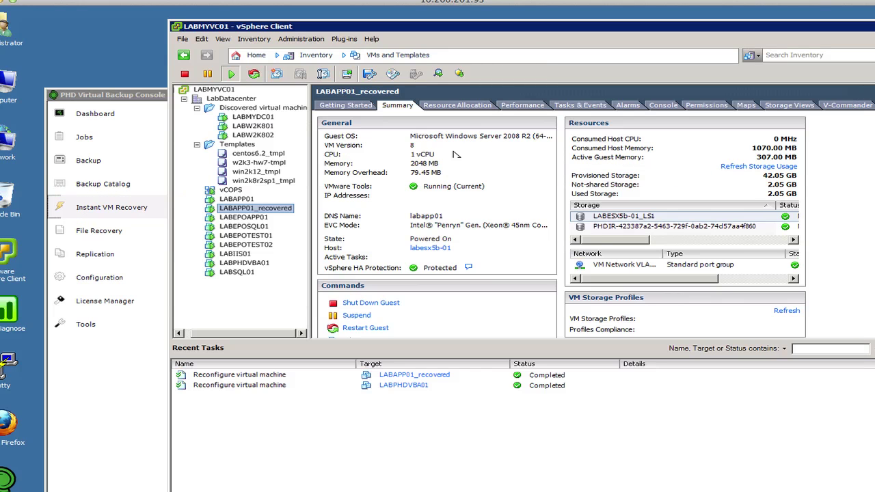
# Switch to the vSphere Client and shut down the guest OS of LABAPP01_recovered, checking its power state on the summary
pyautogui.click(529, 42)
pyautogui.rightClick(284, 213)
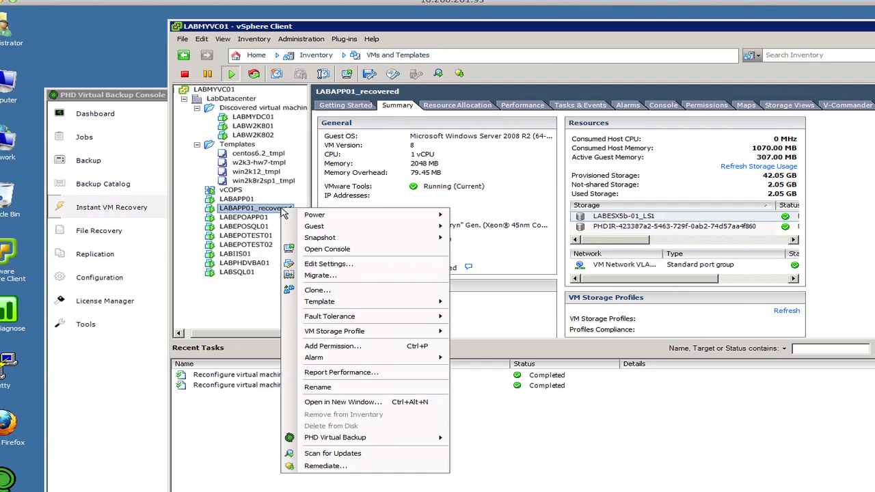
pyautogui.moveTo(359, 217)
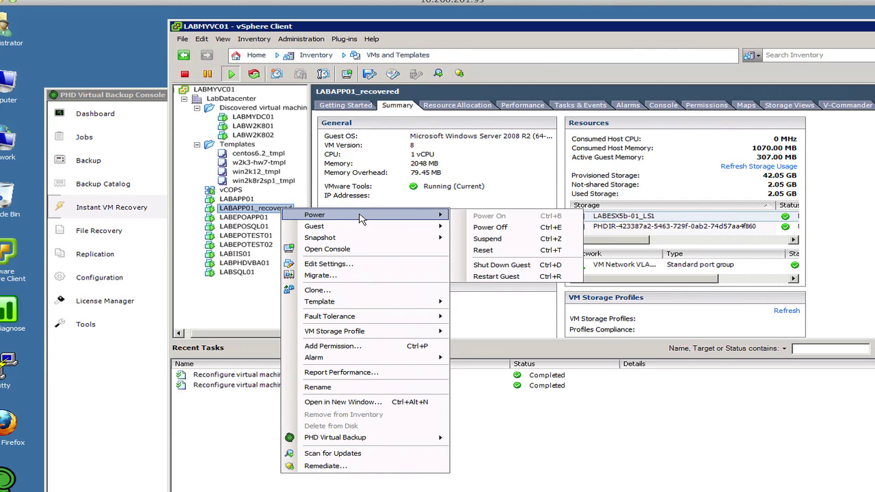
pyautogui.click(506, 265)
pyautogui.click(499, 333)
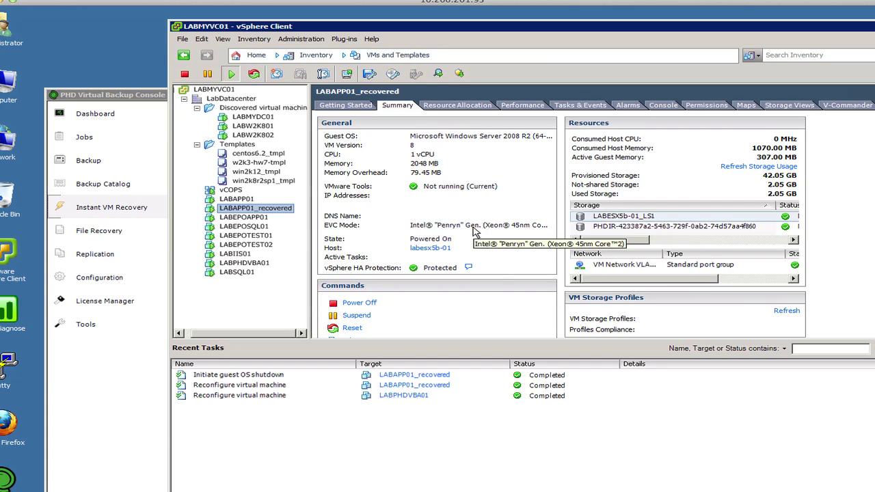
pyautogui.scroll(-5, 358, 230)
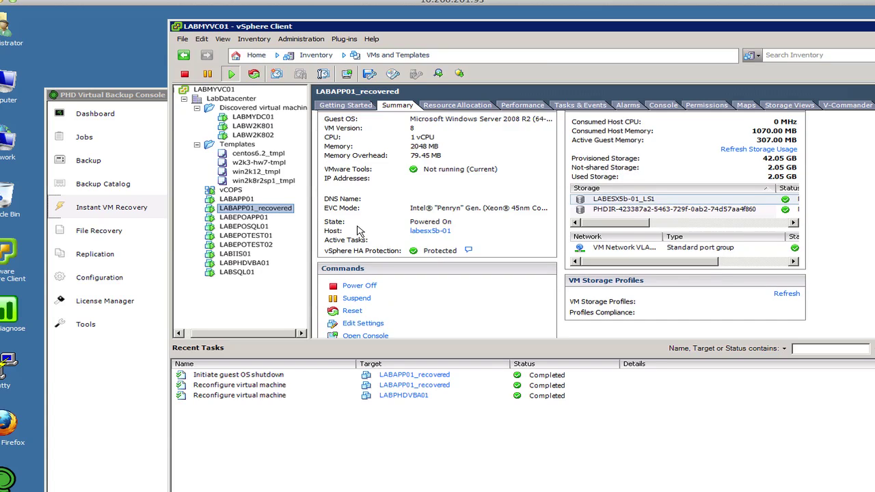
pyautogui.scroll(5, 451, 239)
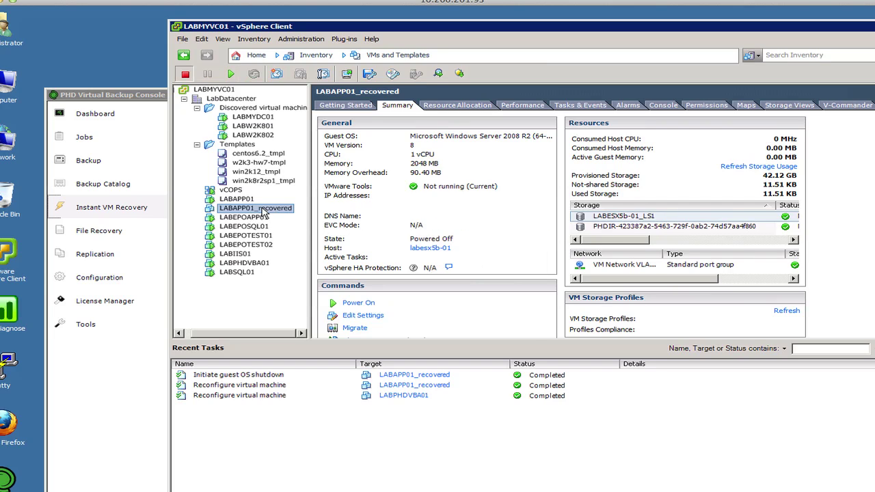
# Complete PHD Motion for LABAPP01_recovered in the PHD Virtual Backup Console, checking vSphere's recent tasks and refreshing the list of current recoveries
pyautogui.click(156, 103)
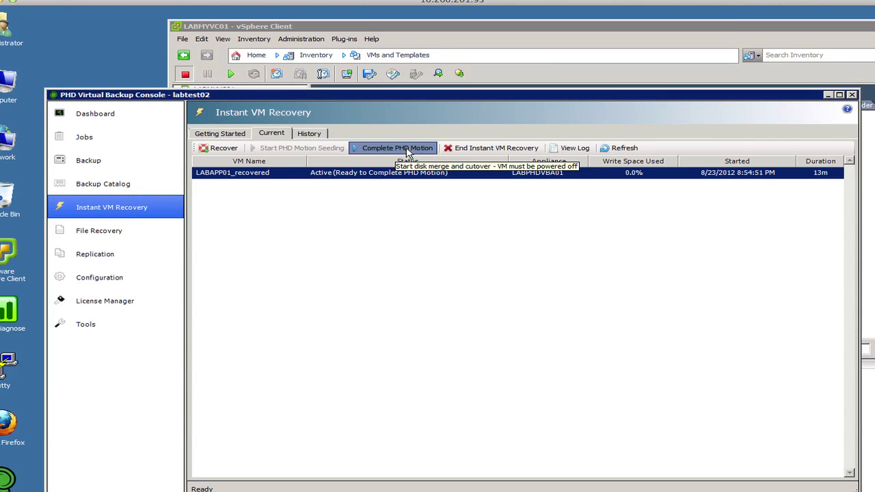
pyautogui.click(405, 149)
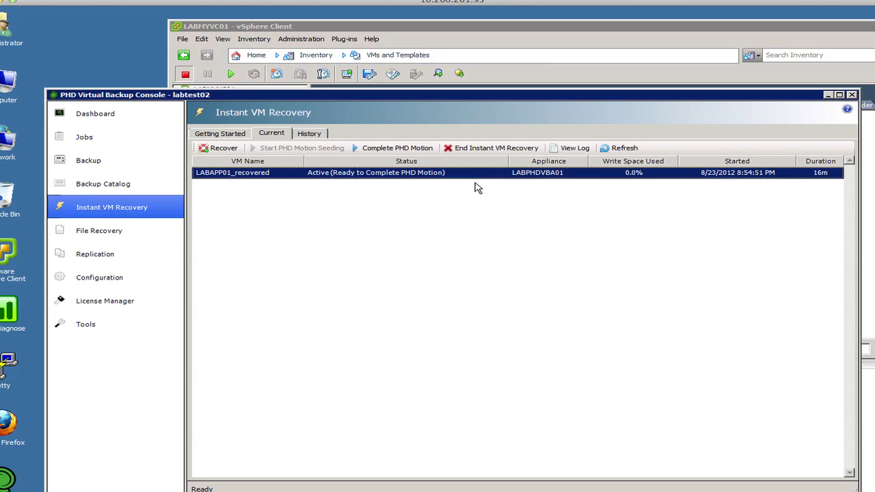
pyautogui.hotkey('alt', 'Tab')
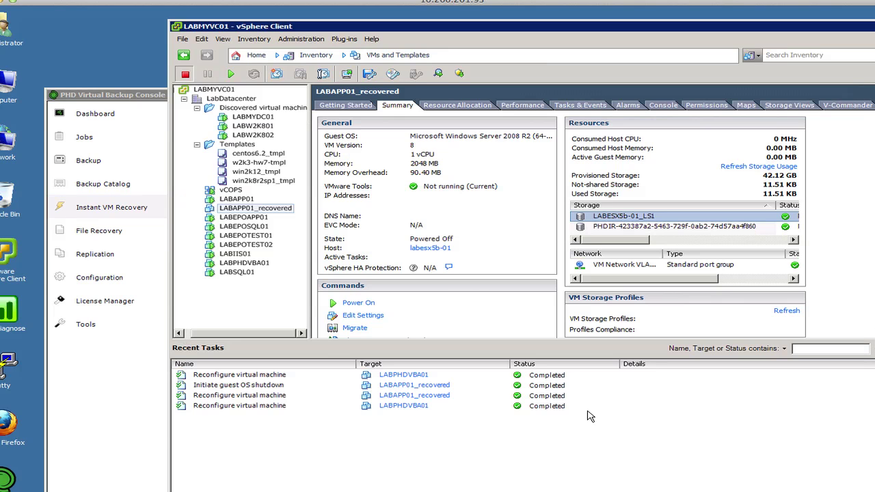
pyautogui.click(259, 376)
pyautogui.hotkey('alt', 'Tab')
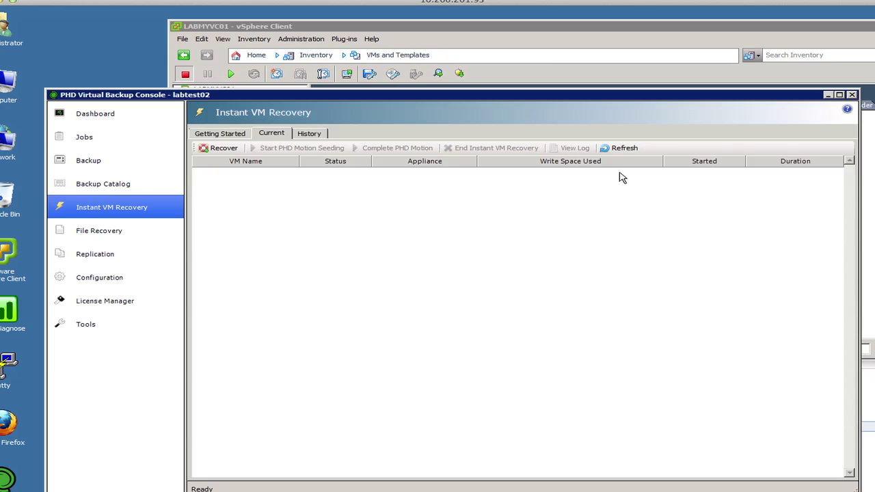
pyautogui.click(621, 148)
# Switch to the vSphere Client and review the recent reconfigure tasks for LABPHDVBA01 and LABAPP01_recovered
pyautogui.click(545, 41)
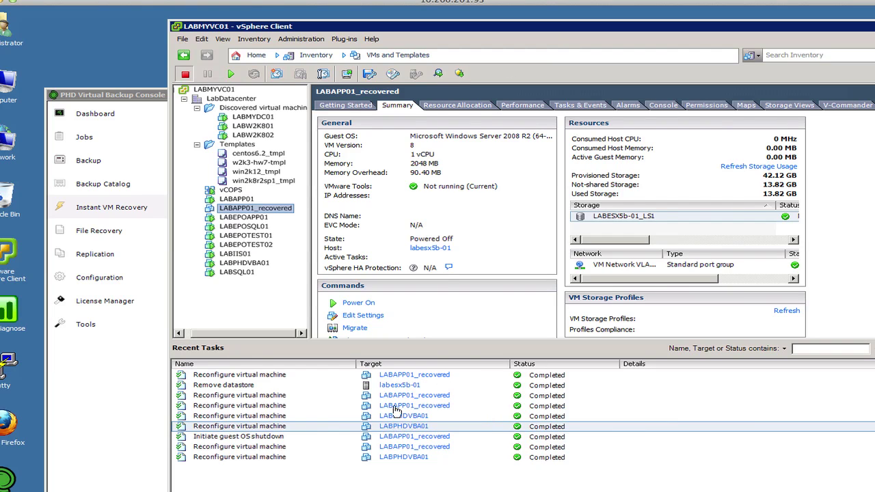
pyautogui.click(280, 417)
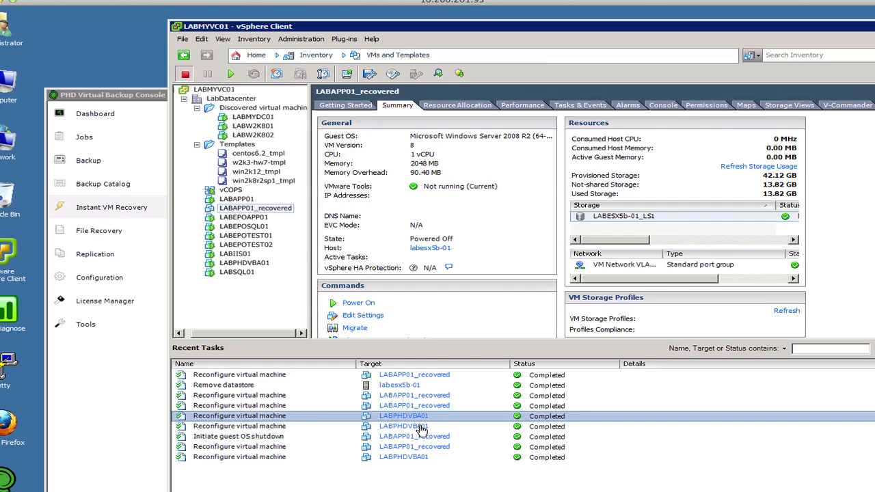
pyautogui.click(289, 407)
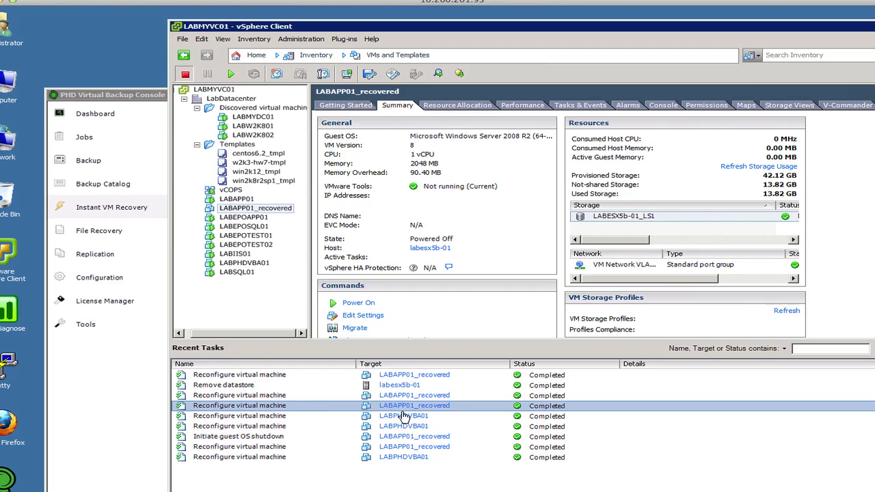
pyautogui.click(287, 397)
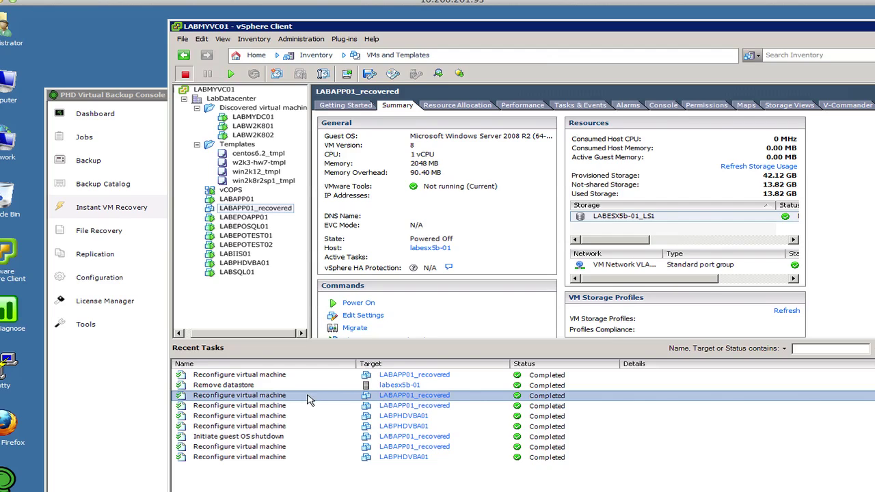
pyautogui.click(328, 376)
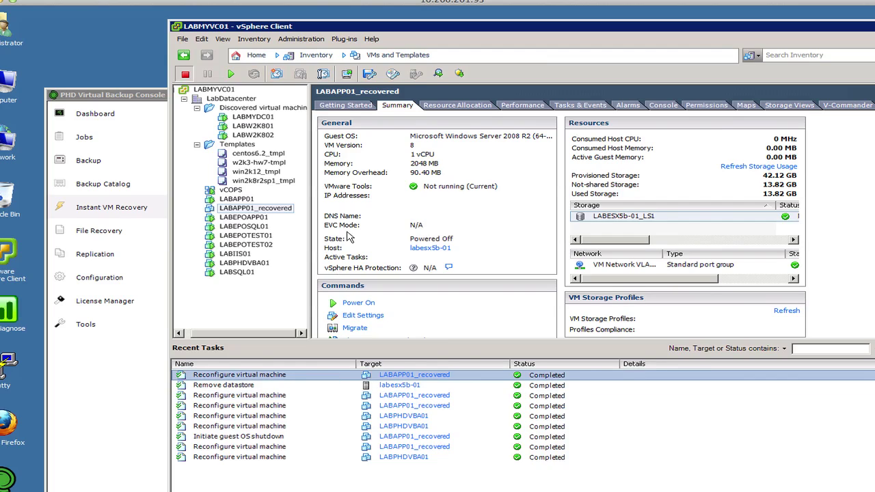
# Inspect the disk file path of Hard disk 1 in the powered-off LABAPP01_recovered VM's settings and close them without saving
pyautogui.rightClick(244, 212)
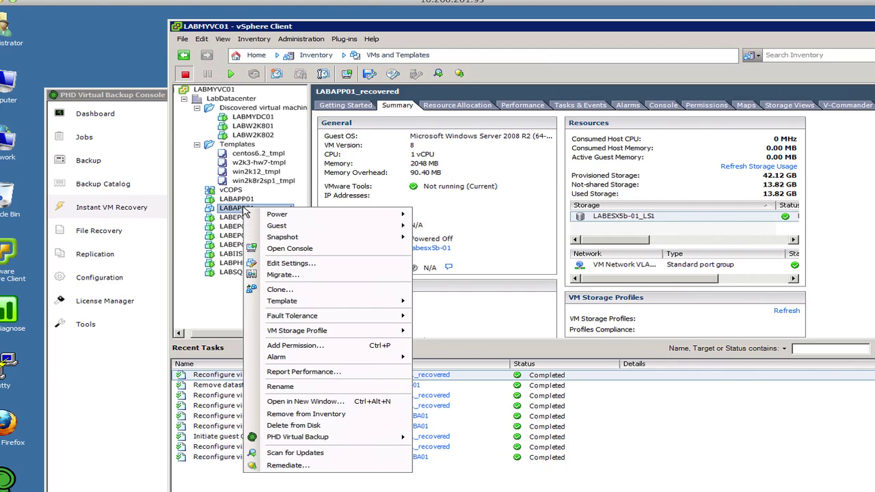
pyautogui.click(299, 267)
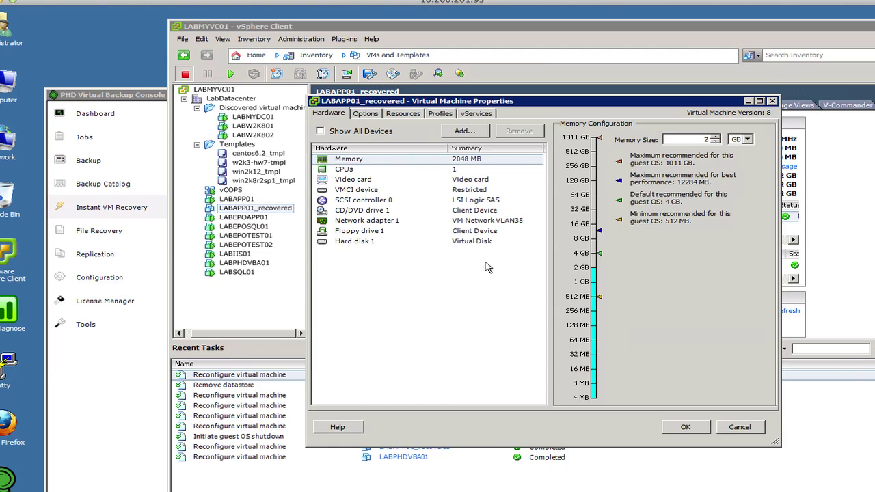
pyautogui.click(373, 243)
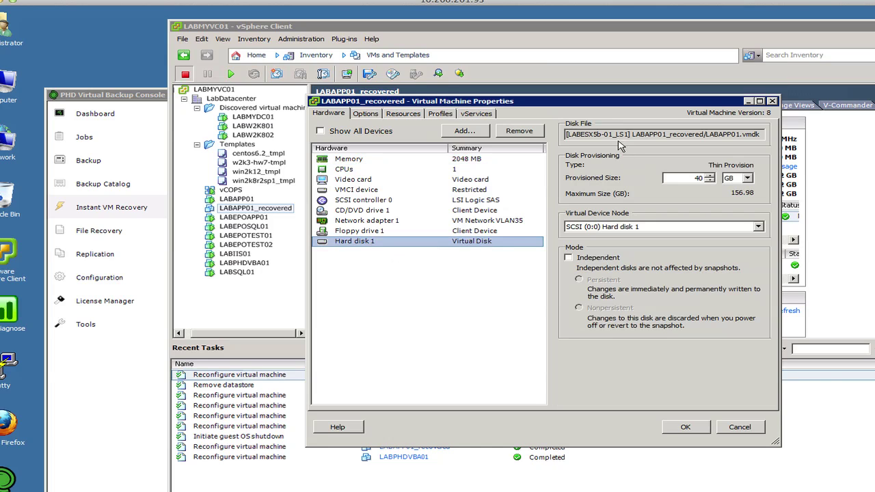
pyautogui.moveTo(566, 134); pyautogui.dragTo(787, 136)
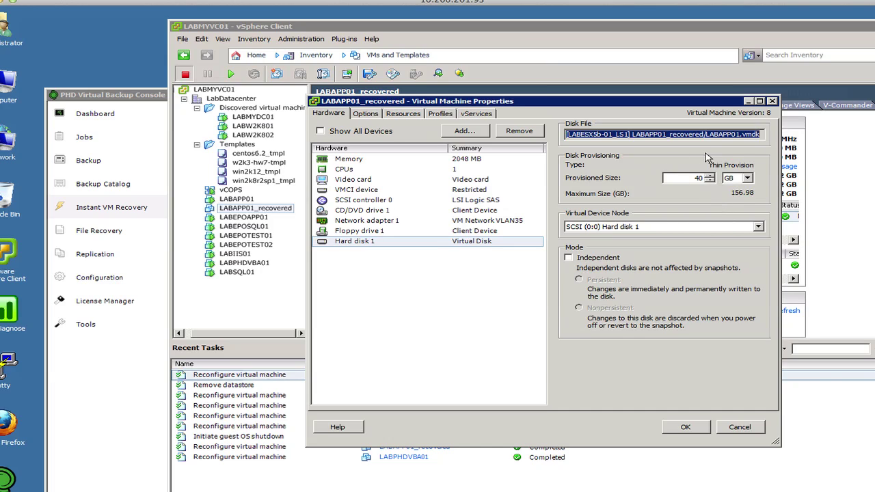
pyautogui.click(747, 134)
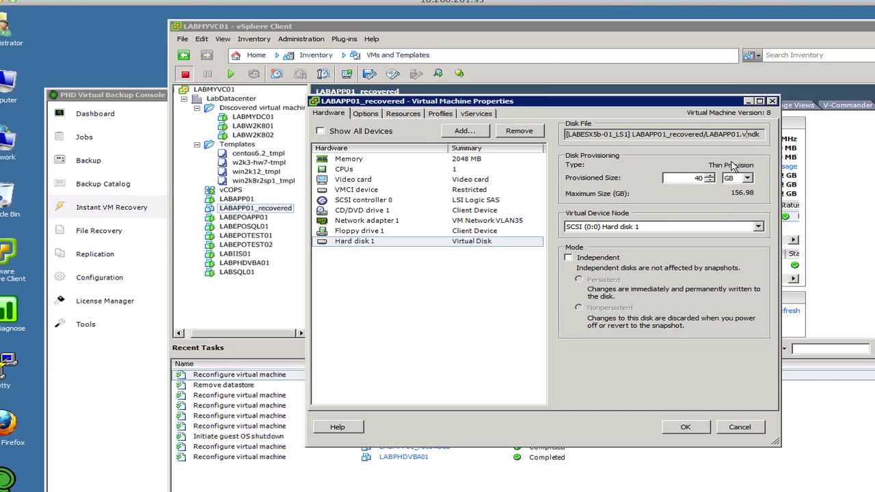
pyautogui.click(733, 426)
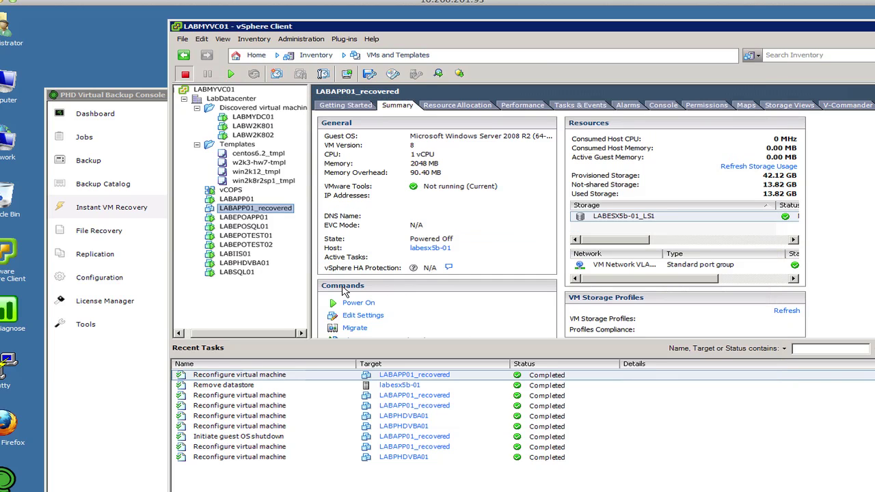